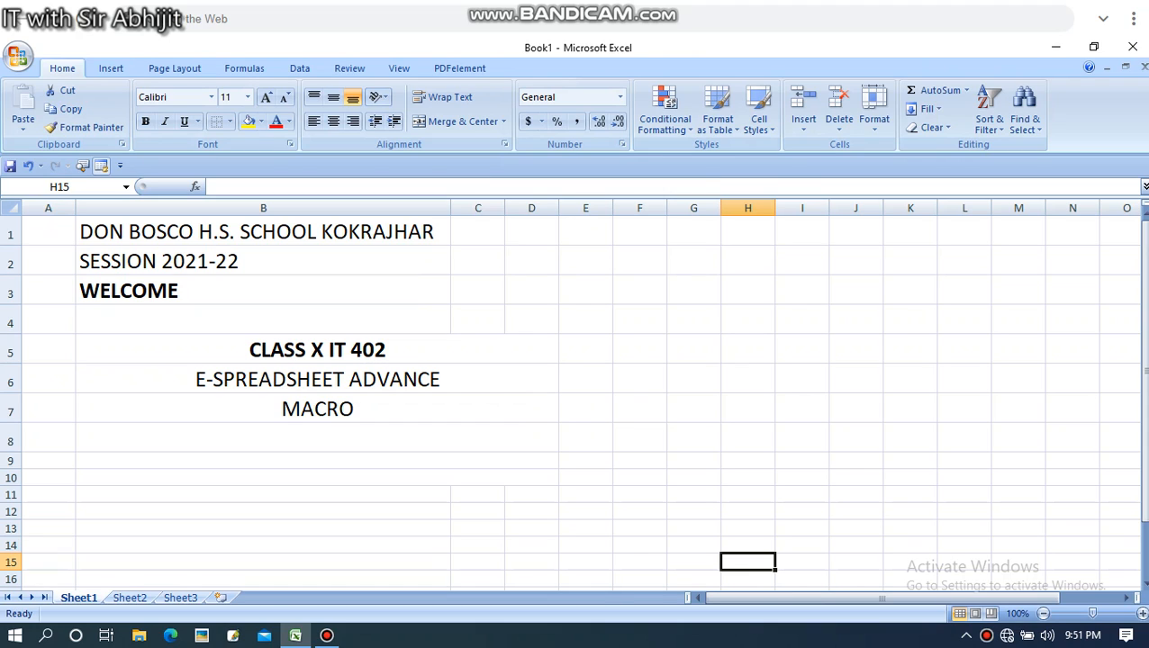
# Clear the heading texts from rows 1 to 7 in columns B to D of Sheet1
pyautogui.click(317, 409)
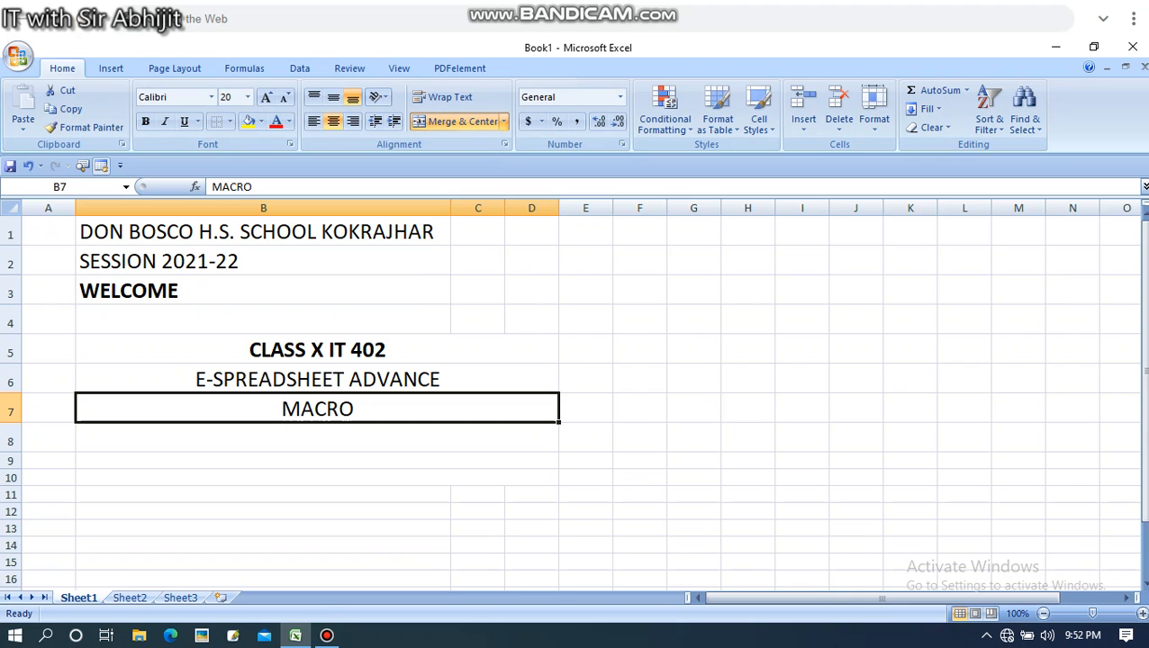
pyautogui.moveTo(261, 231); pyautogui.dragTo(272, 409)
pyautogui.press('Delete')
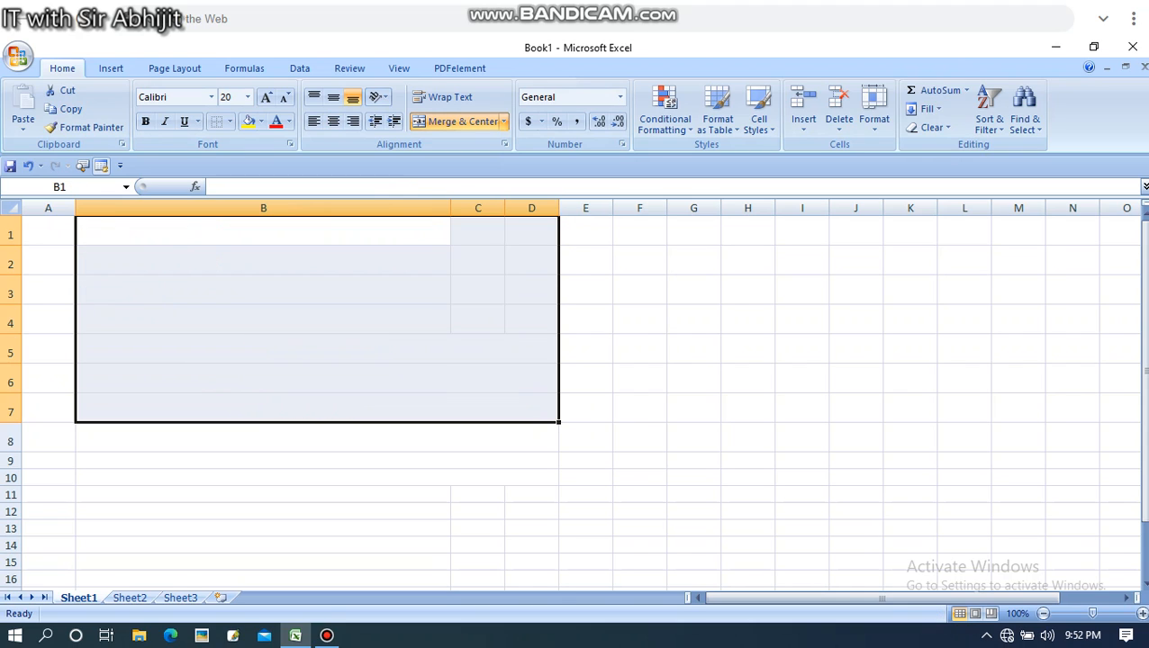
pyautogui.click(272, 380)
pyautogui.click(272, 408)
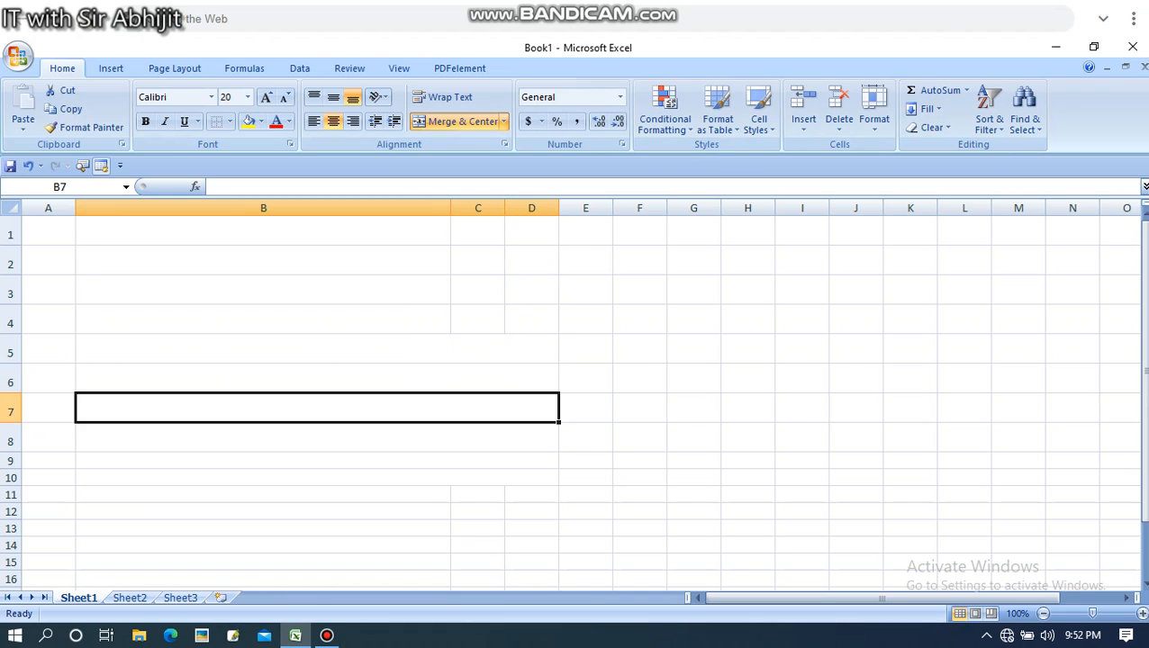
# With cell B1 selected, set up a new macro recording named TASK1 with the shortcut key Ctrl+Shift+P
pyautogui.click(263, 231)
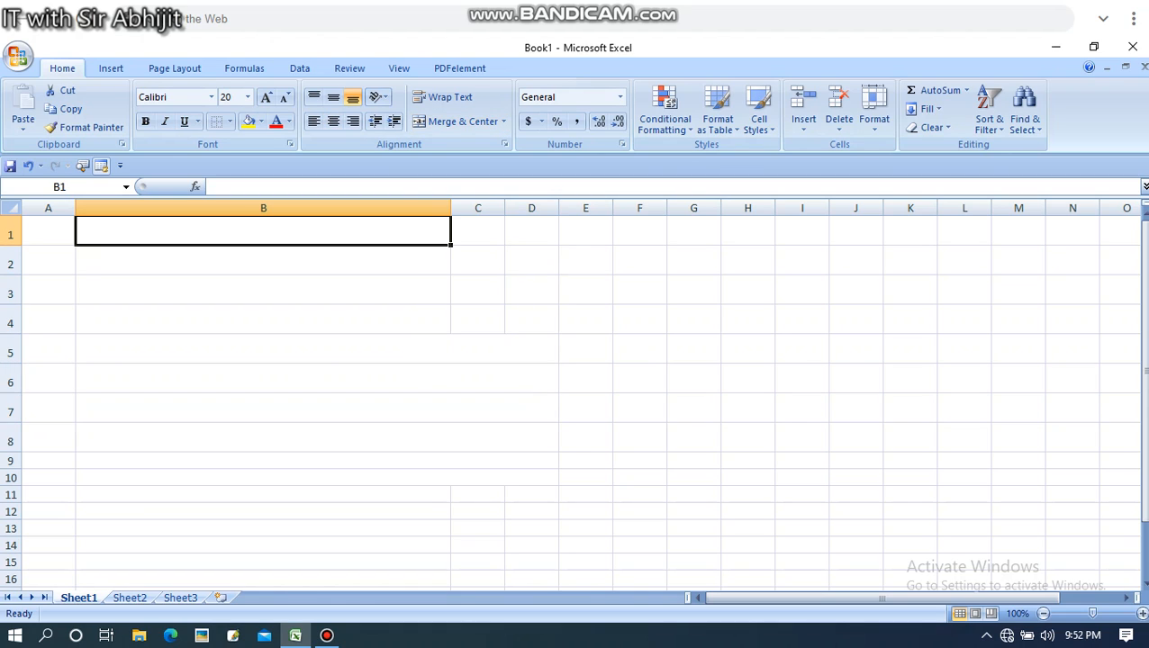
pyautogui.click(262, 260)
pyautogui.click(263, 231)
pyautogui.click(399, 69)
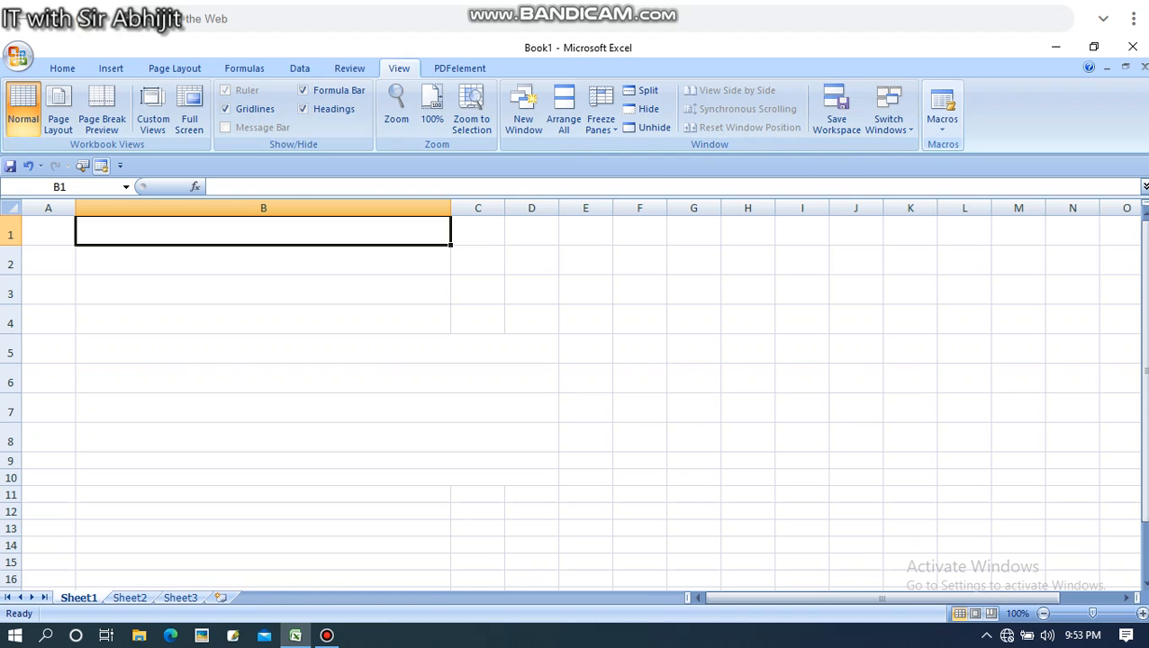
pyautogui.click(942, 112)
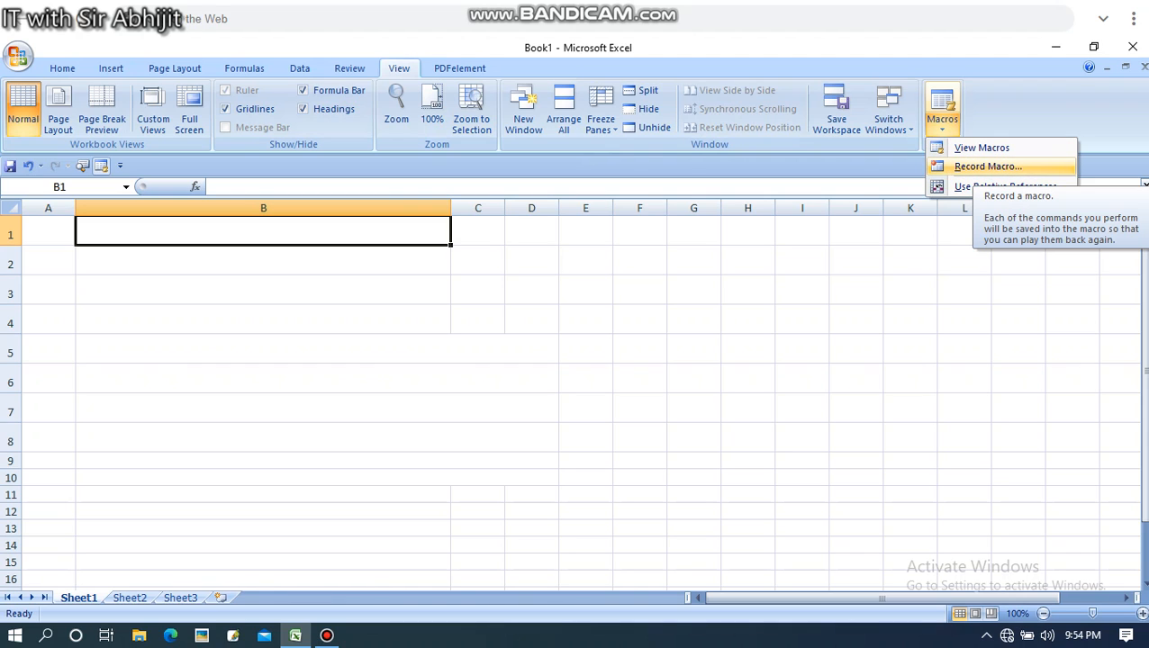
pyautogui.click(988, 167)
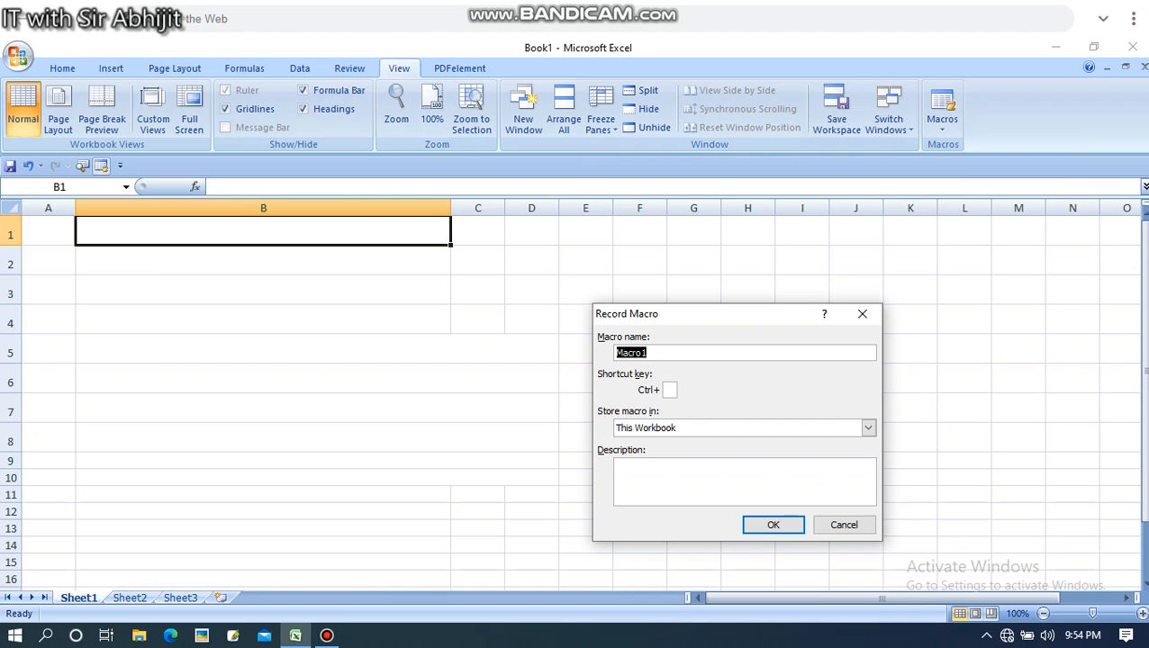
pyautogui.moveTo(718, 324); pyautogui.dragTo(628, 298)
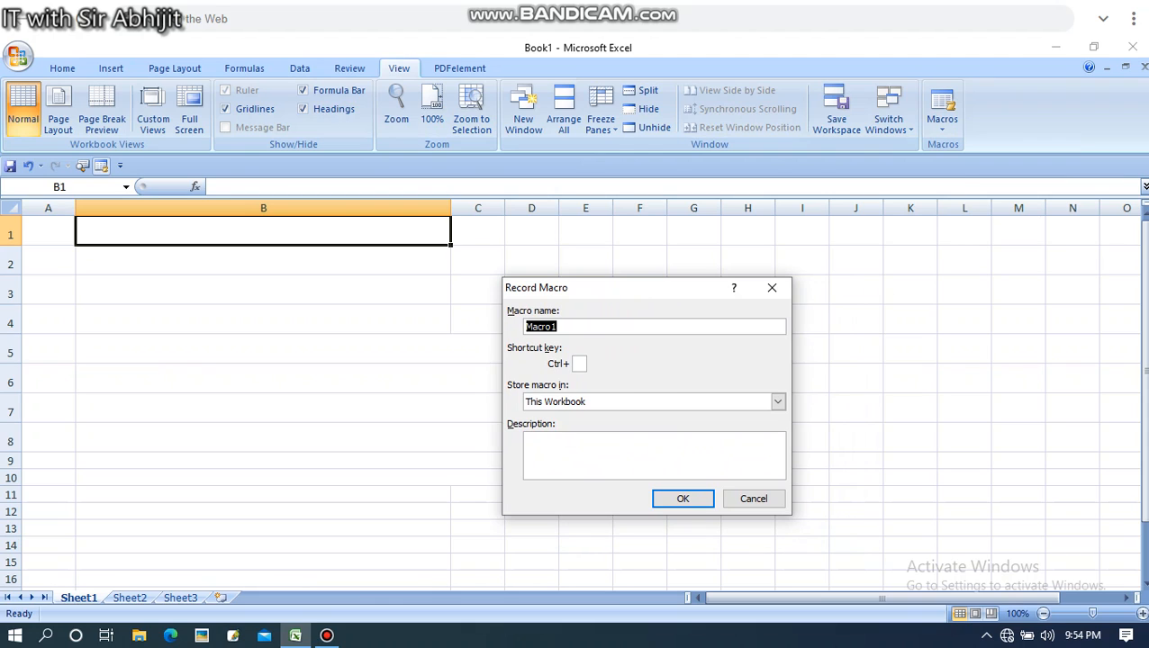
pyautogui.write('TASK1')
pyautogui.click(579, 364)
pyautogui.write('P')
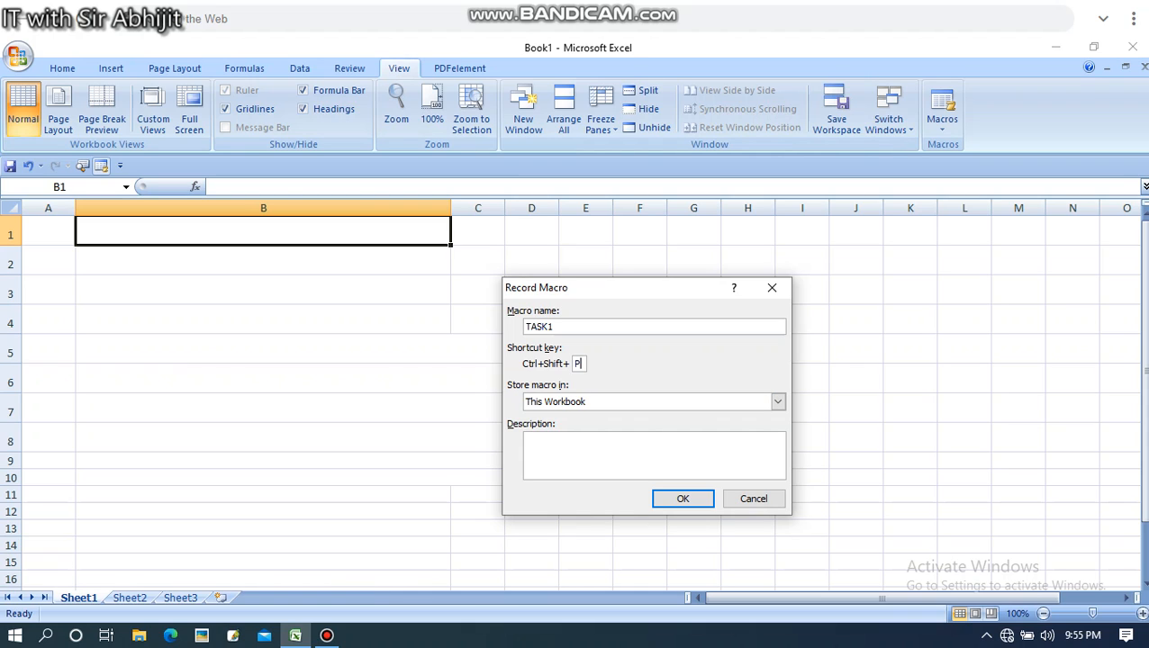
# Look through the available storage locations for the macro, keeping This Workbook
pyautogui.click(777, 402)
pyautogui.press('Down')
pyautogui.press('Down')
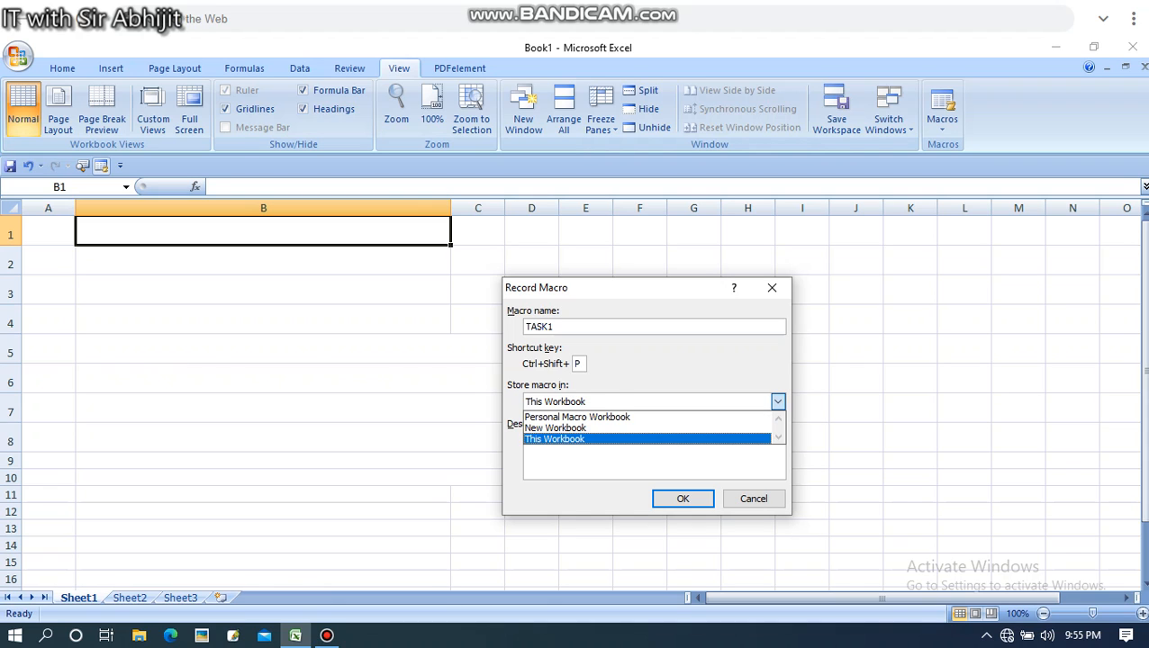
pyautogui.press('Down')
pyautogui.press('Down')
pyautogui.press('Up')
pyautogui.press('Up')
pyautogui.press('Down')
pyautogui.press('Down')
pyautogui.press('Return')
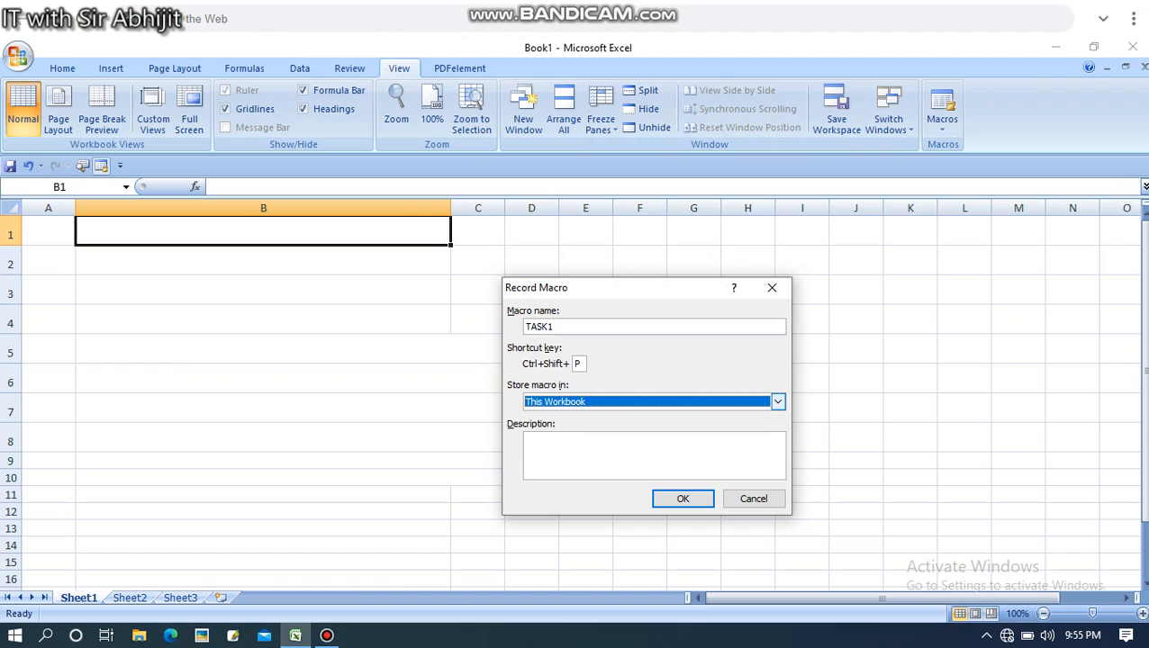
# Try Personal Macro Workbook as the macro's storage location and switch back to This Workbook
pyautogui.click(778, 402)
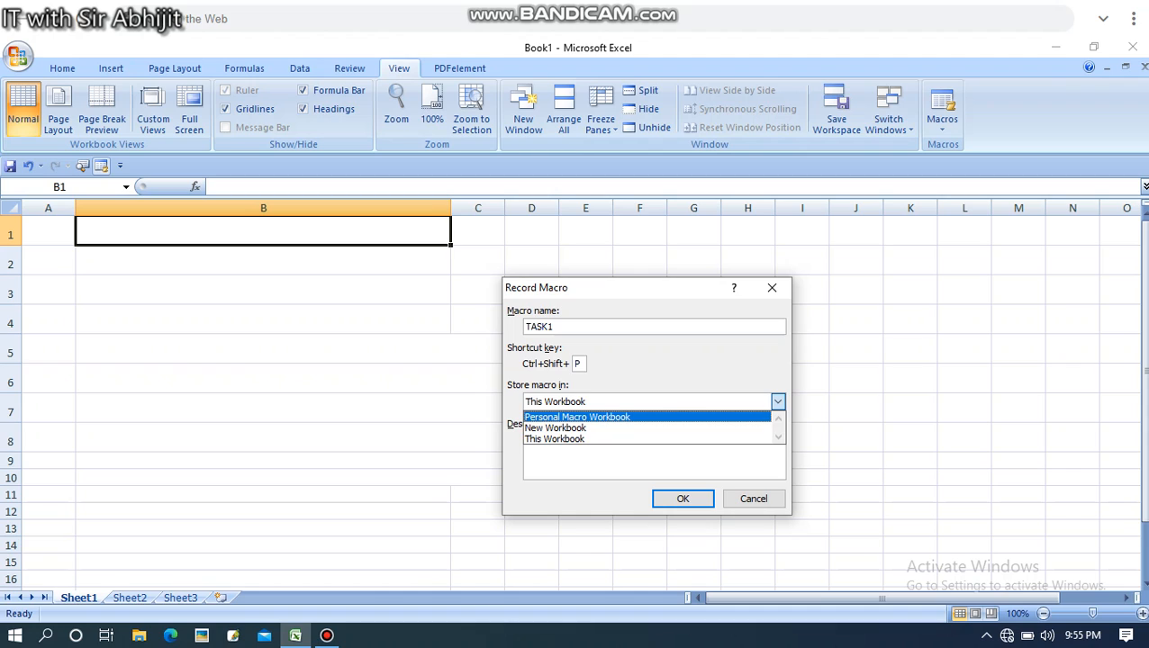
pyautogui.click(577, 417)
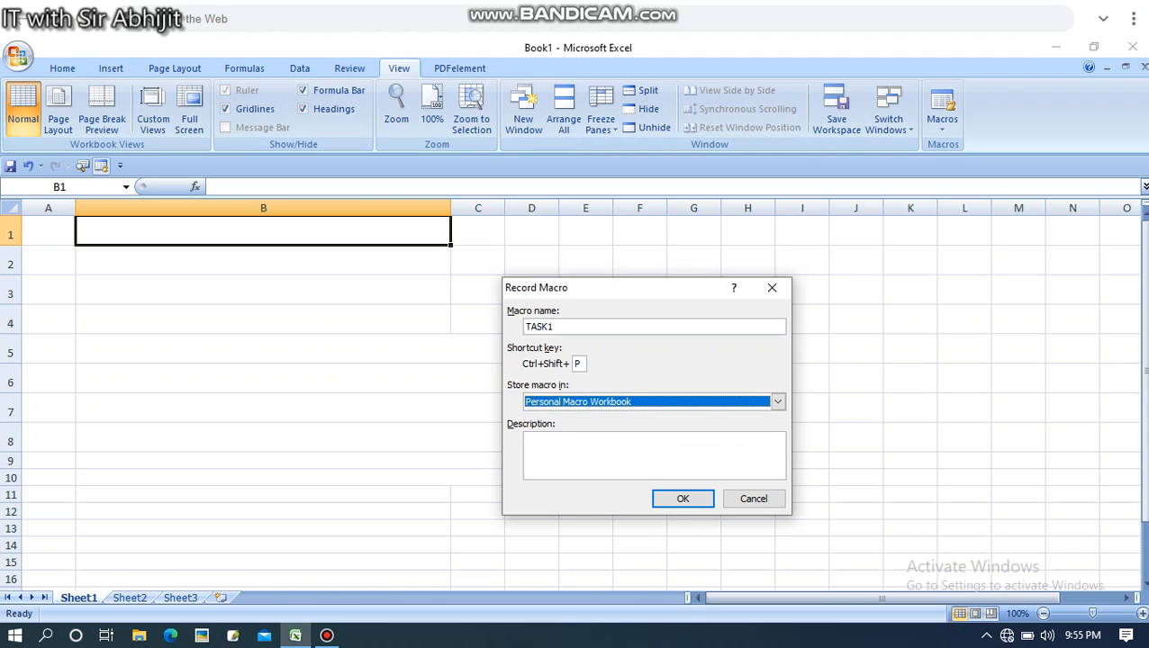
pyautogui.click(778, 402)
pyautogui.click(630, 436)
pyautogui.click(778, 402)
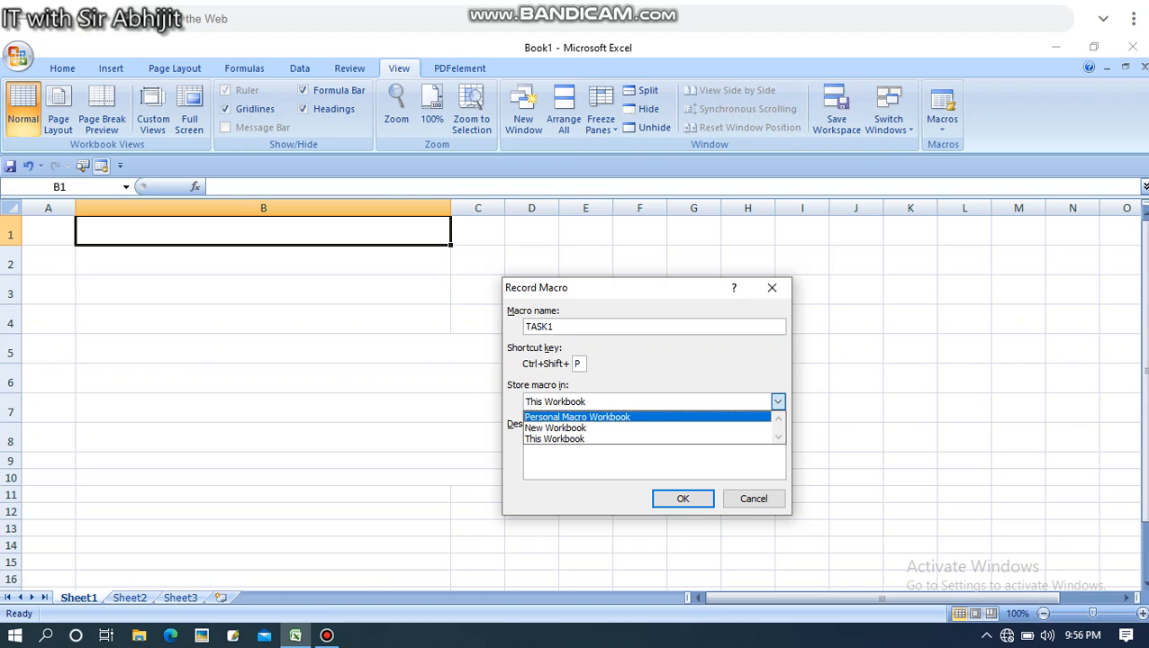
pyautogui.click(631, 417)
pyautogui.click(778, 402)
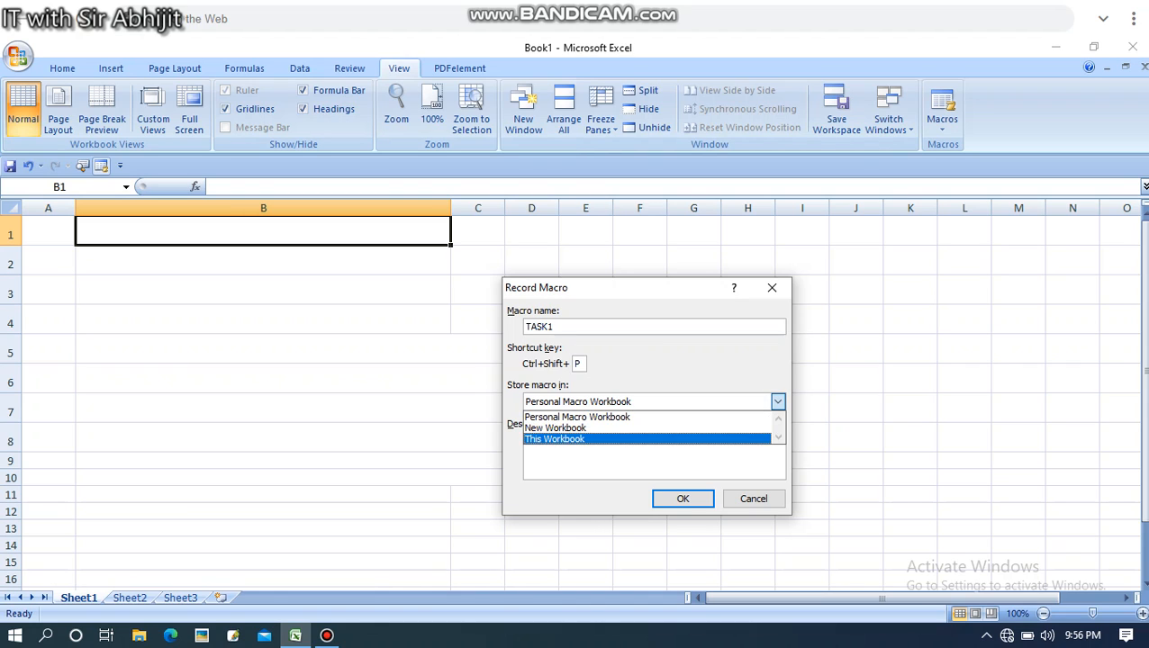
pyautogui.click(631, 438)
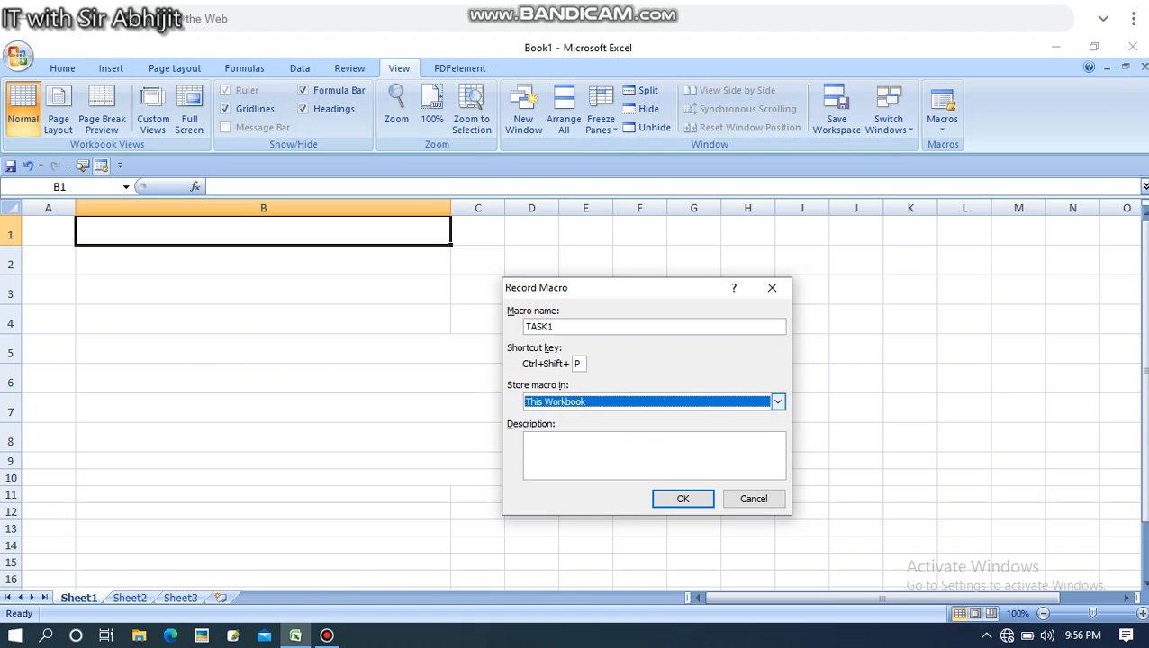
pyautogui.click(778, 402)
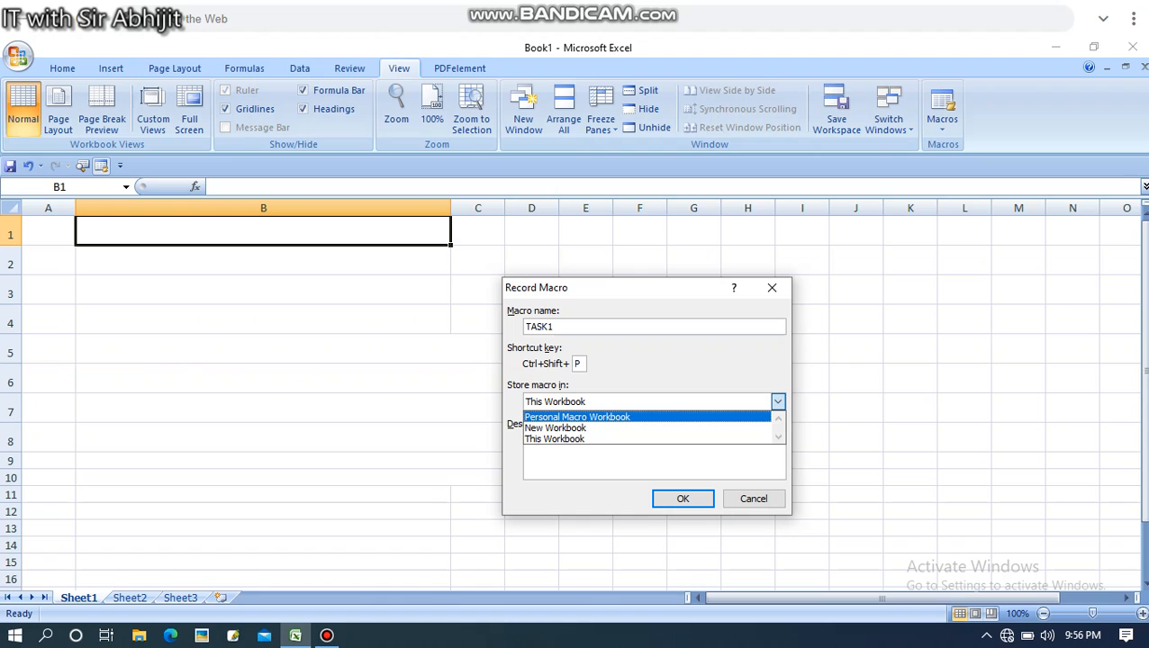
pyautogui.click(577, 417)
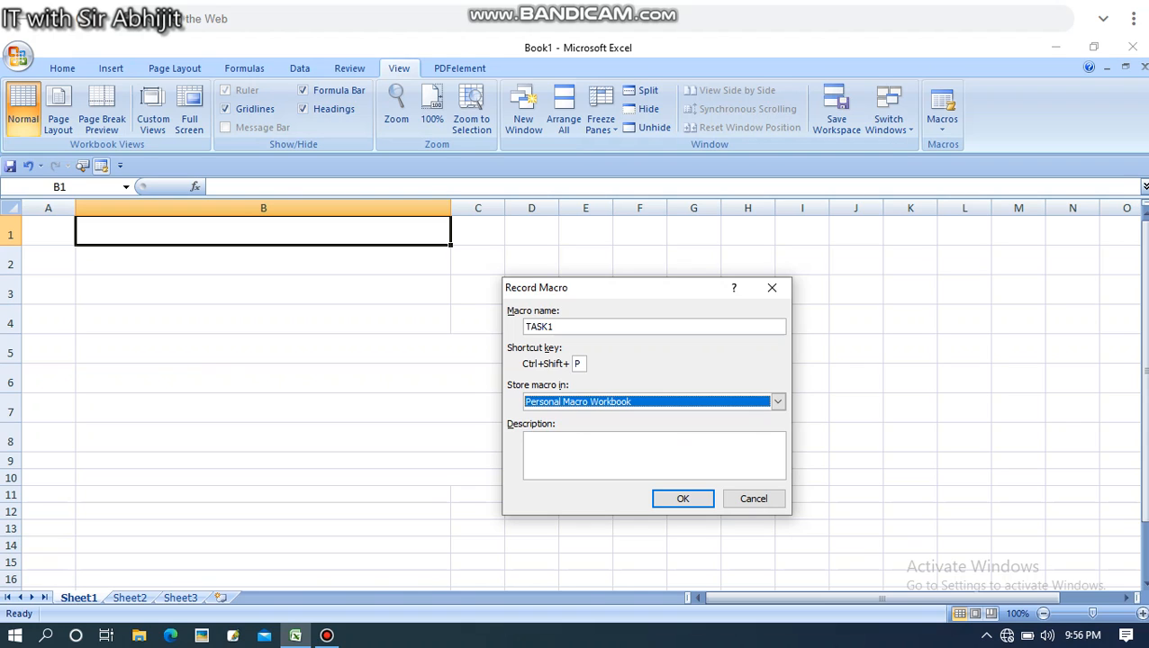
pyautogui.click(654, 456)
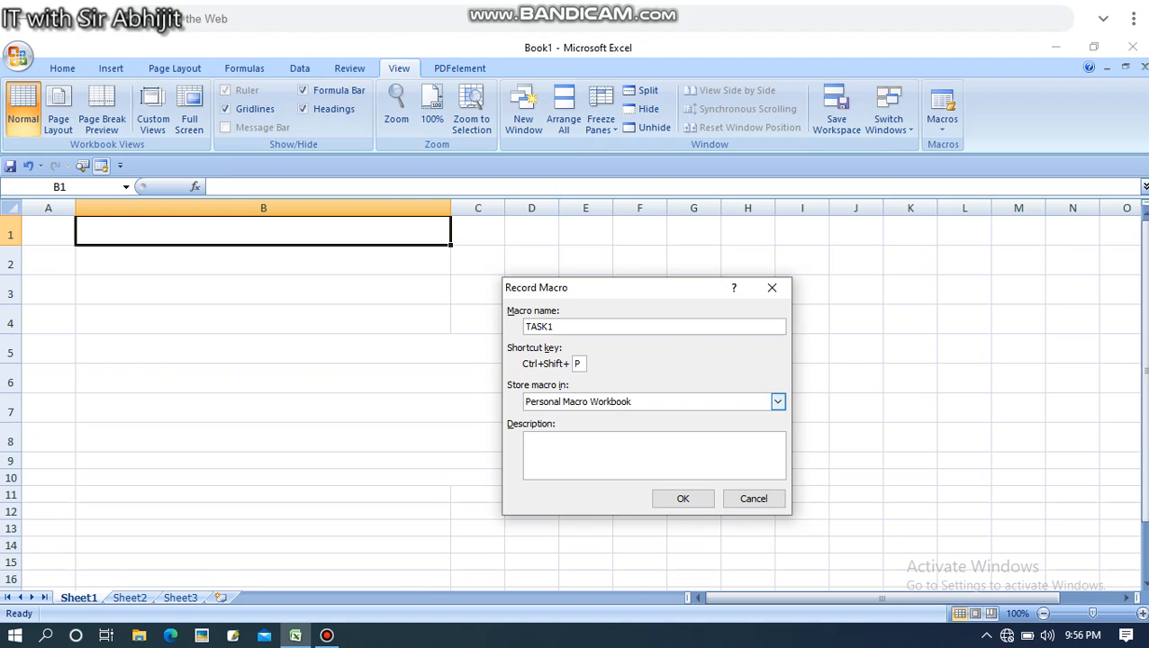
pyautogui.click(778, 402)
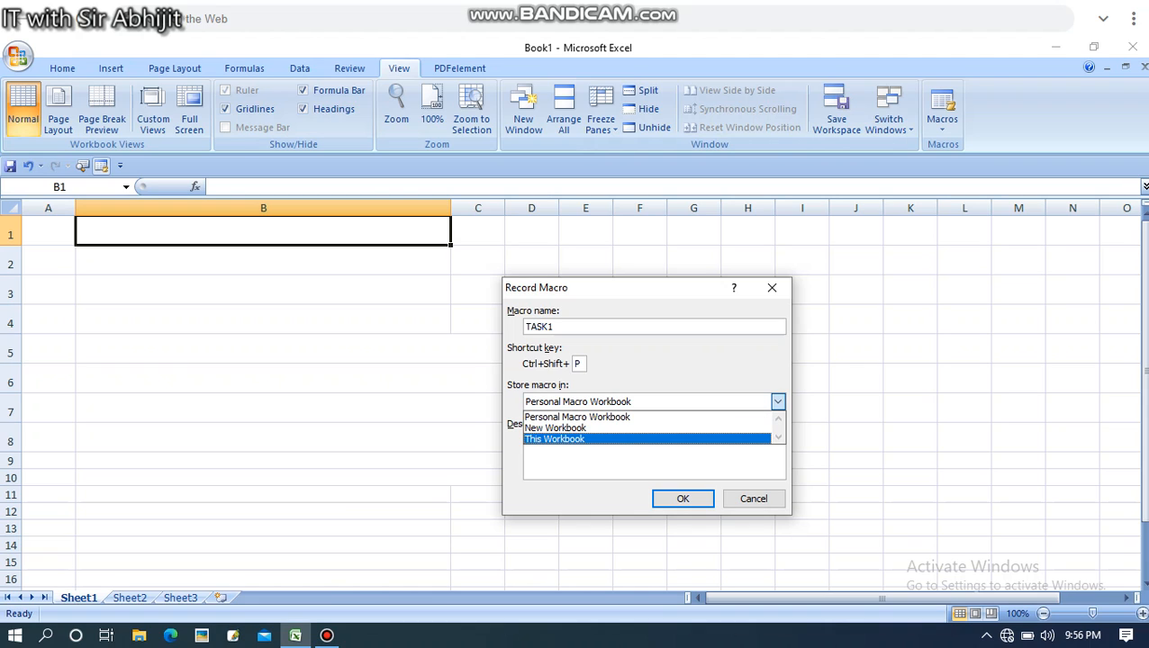
pyautogui.click(646, 440)
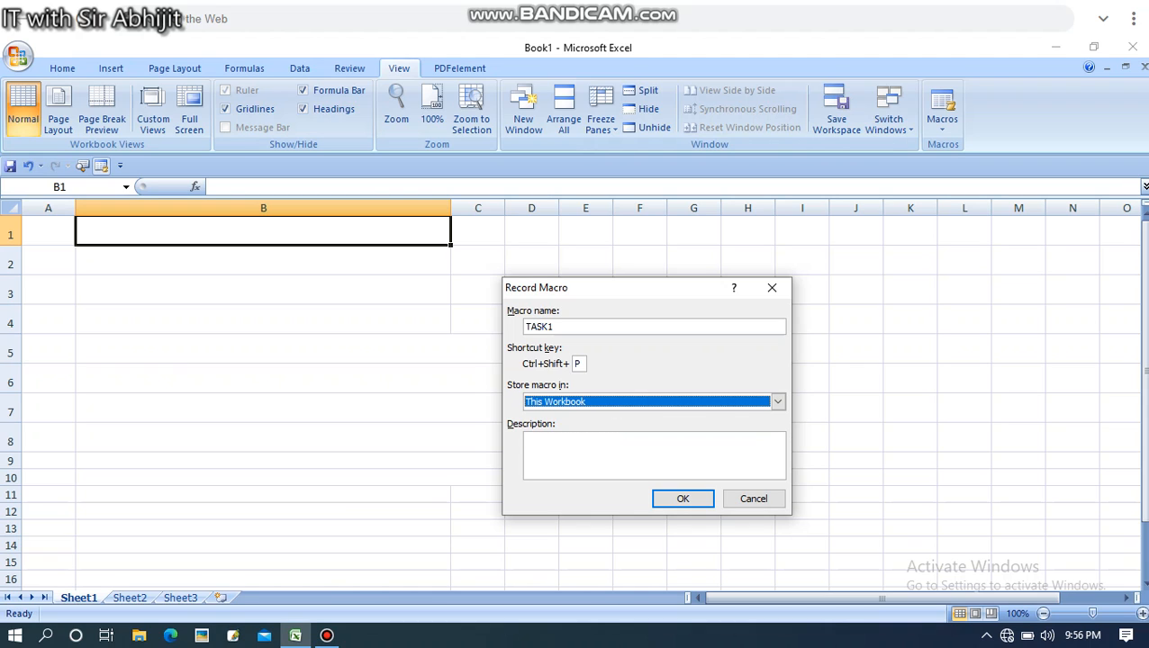
# Give the macro the description GOOD and start recording it
pyautogui.click(652, 452)
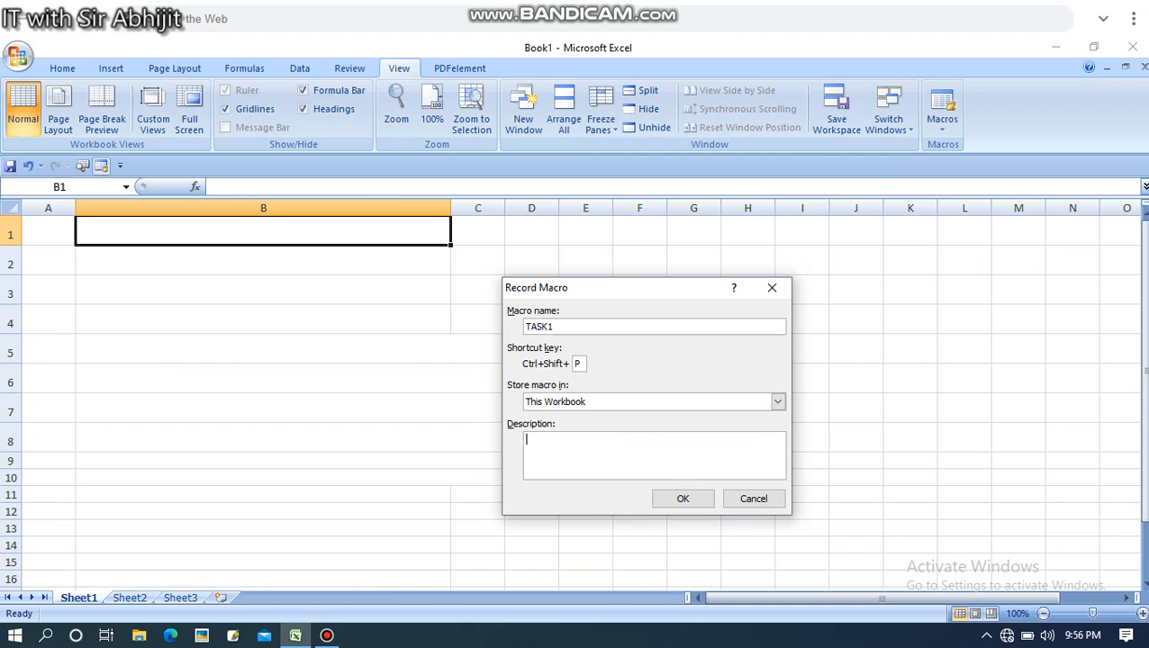
pyautogui.write('GOOD')
pyautogui.press('Tab')
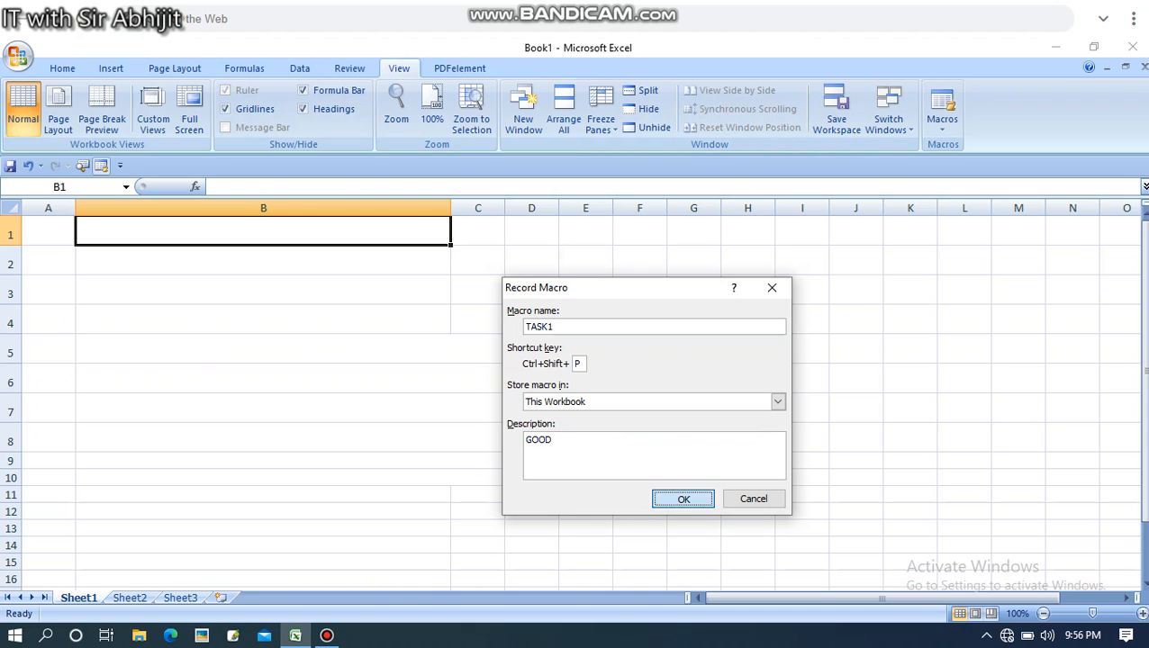
pyautogui.press('Return')
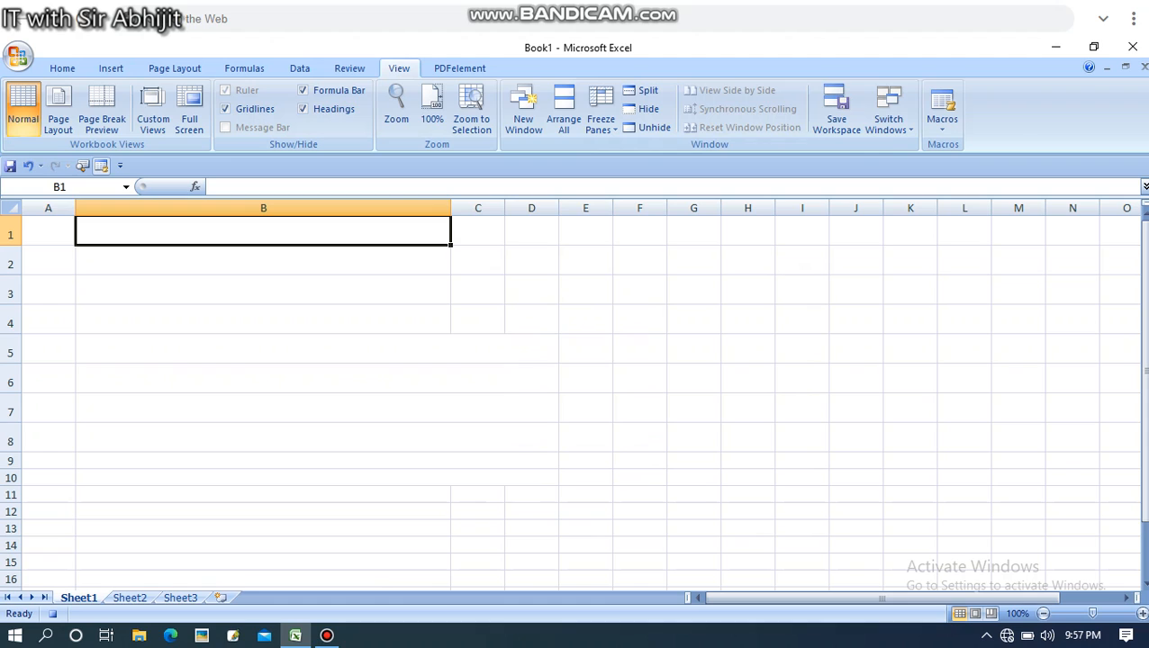
# Enter the heading DON BOSCO H.S. SCHOOL KOKRAJHAR in cell B1
pyautogui.write('DON ')
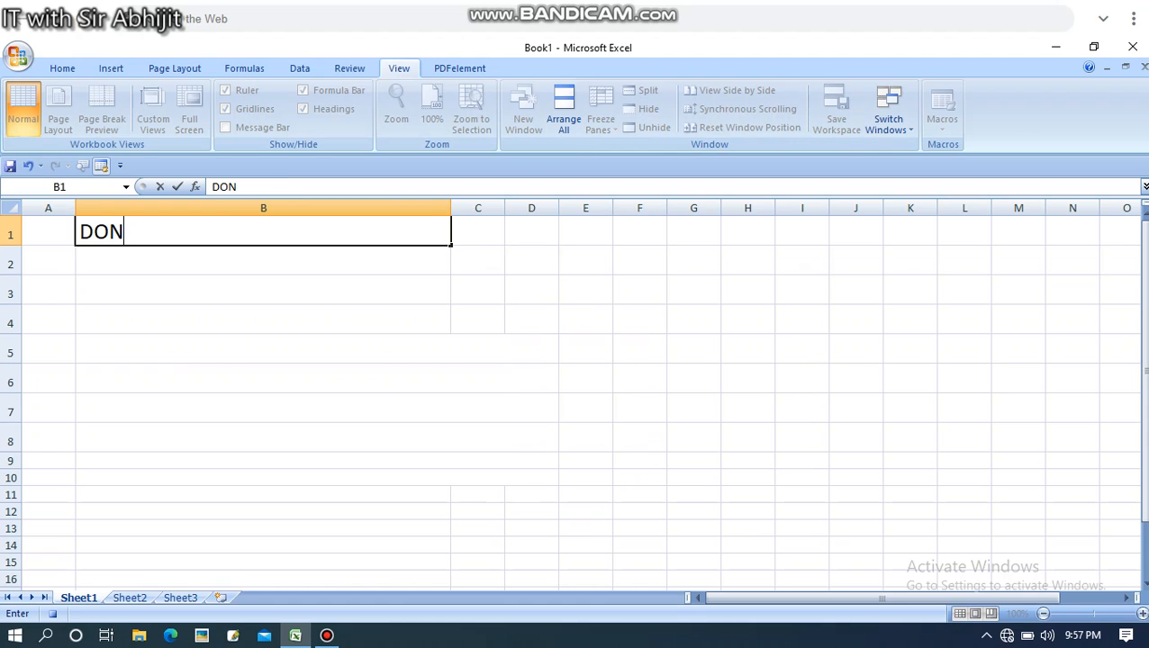
pyautogui.write('BOSCO ')
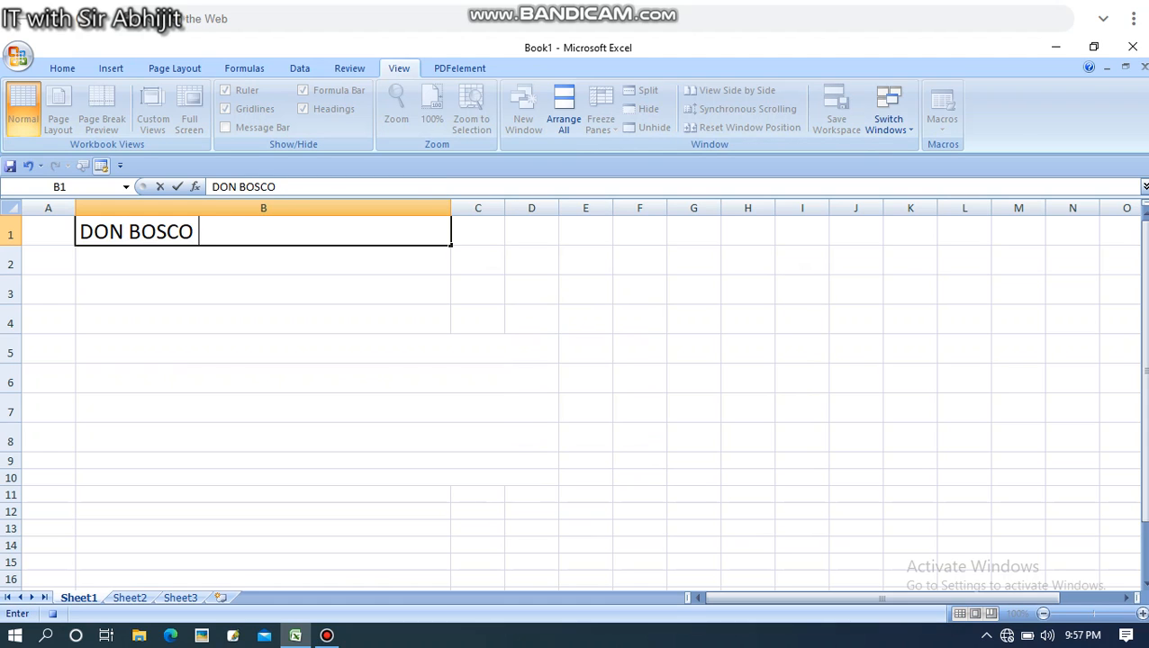
pyautogui.write('H.S. SCHH')
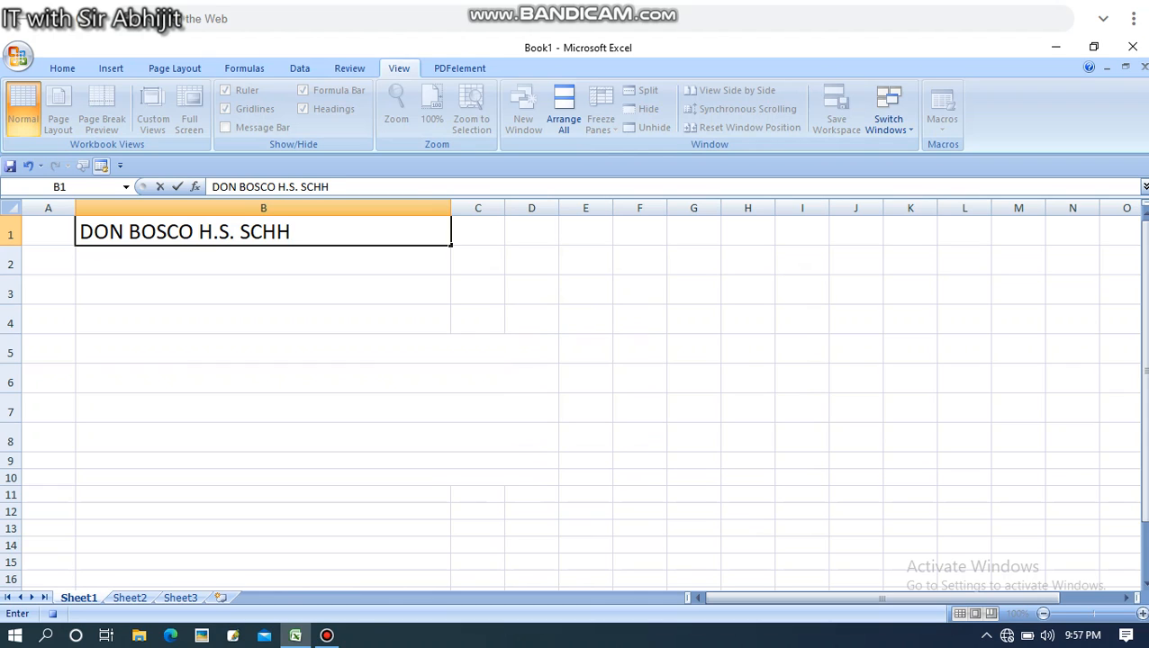
pyautogui.press('BackSpace')
pyautogui.write('OOL KOKRA')
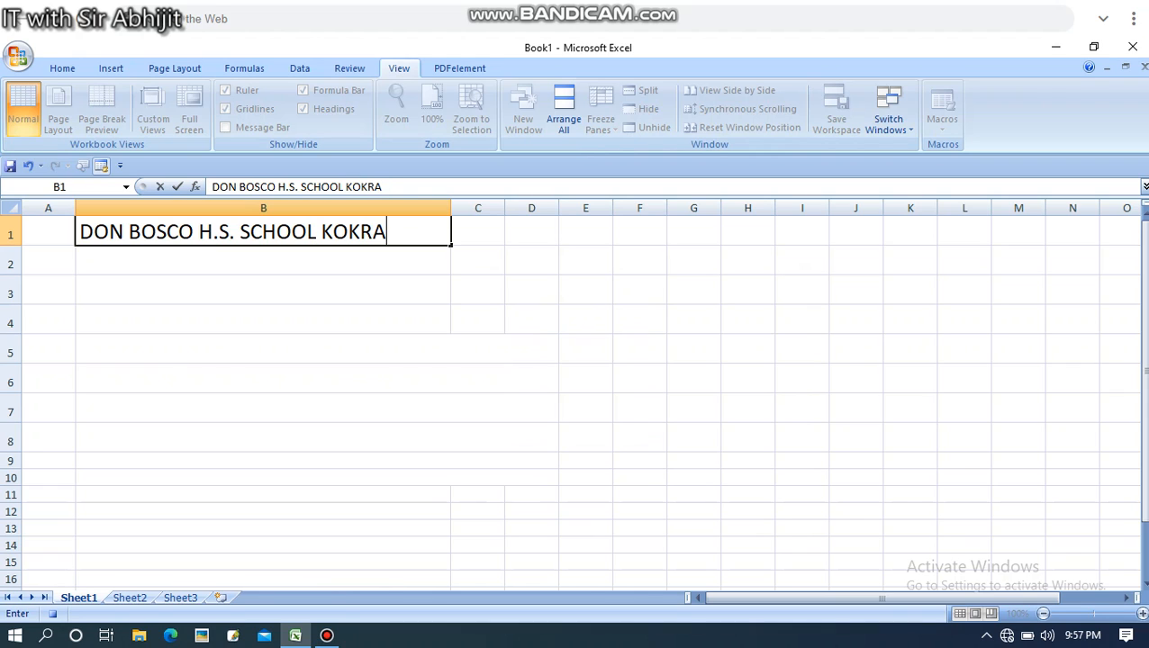
pyautogui.write('JHAR')
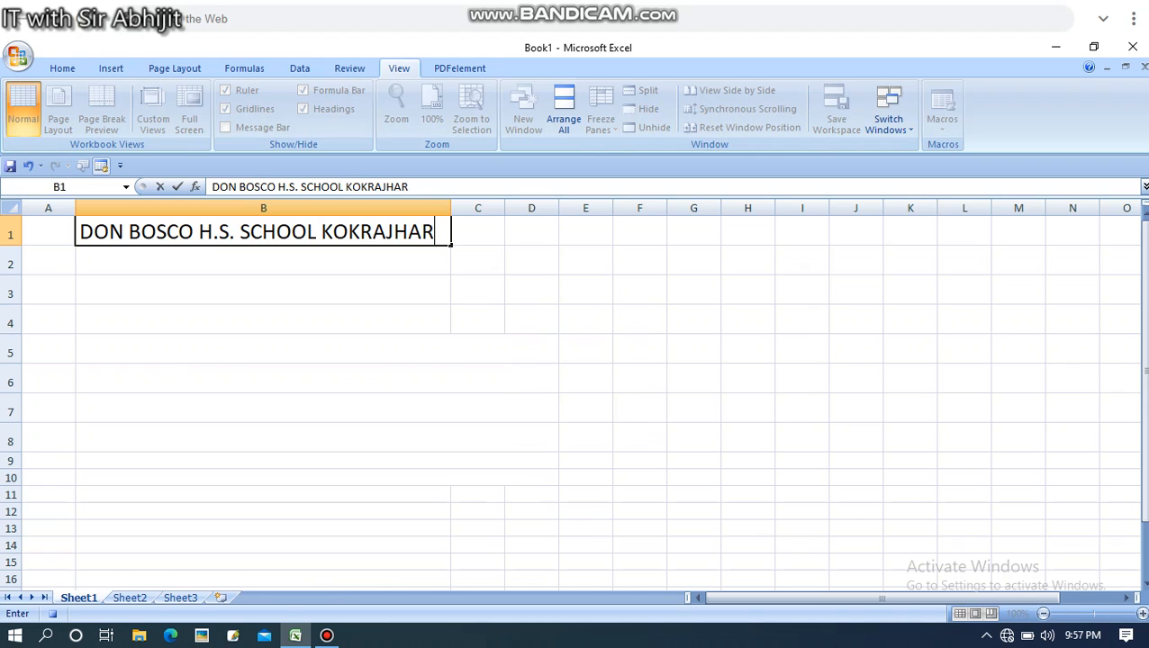
pyautogui.press('Return')
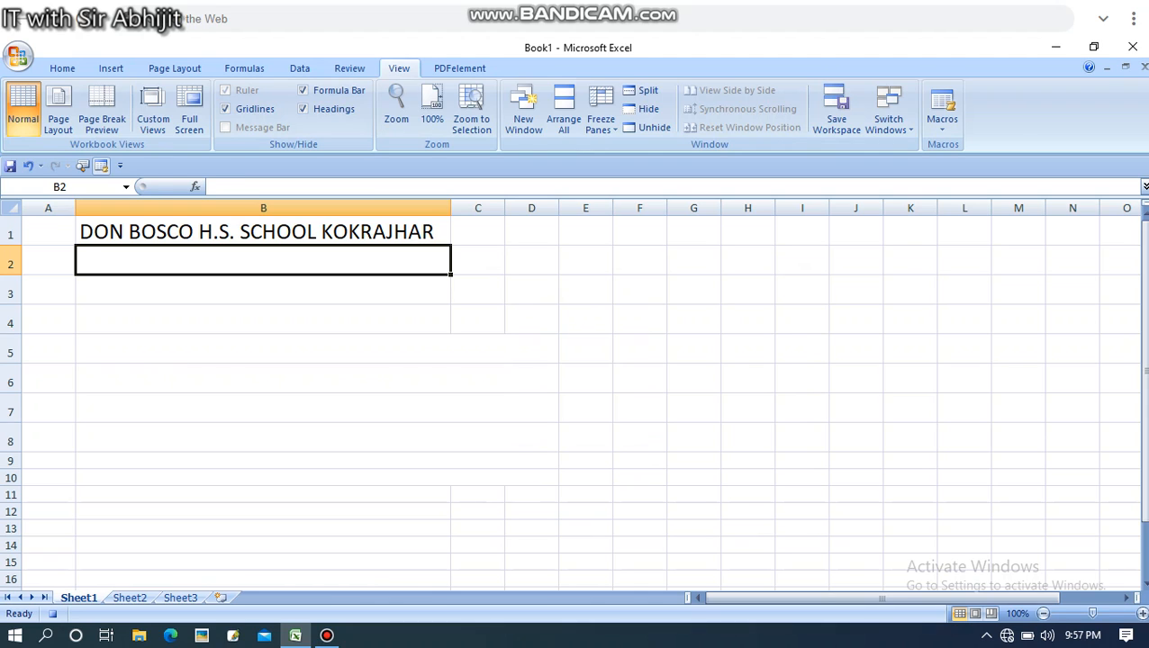
# Enter SESSION 2021-2022 in cell B2 and ENTER YOUR RECORDS in cell B3
pyautogui.write('SESSION 2021-')
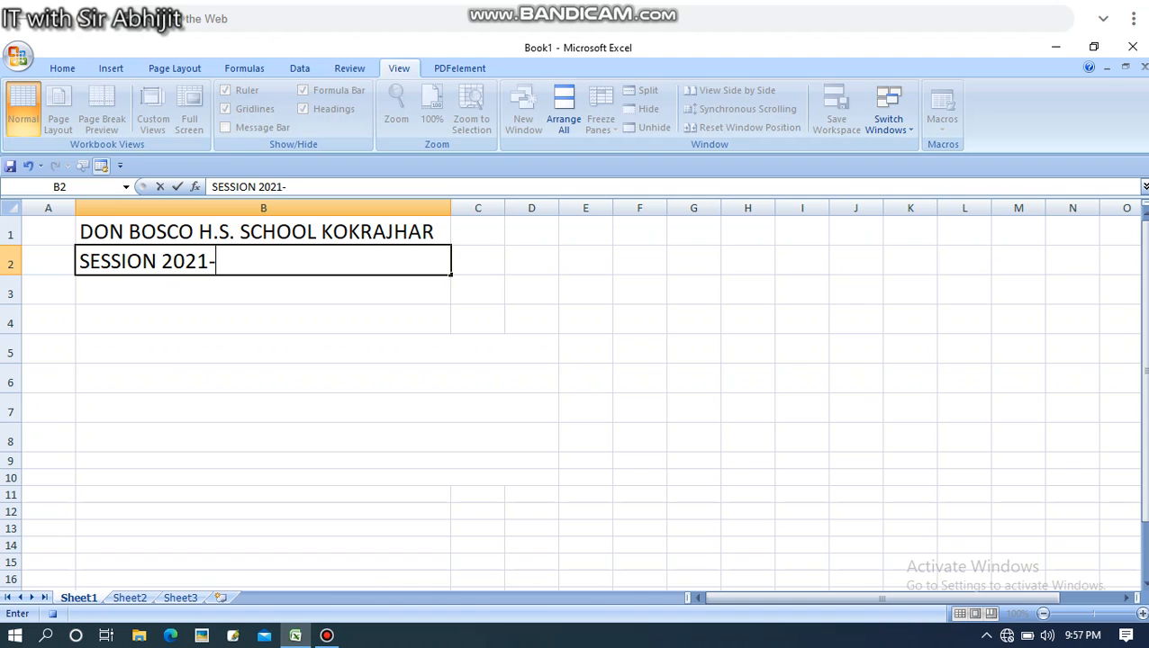
pyautogui.write('2022')
pyautogui.press('Return')
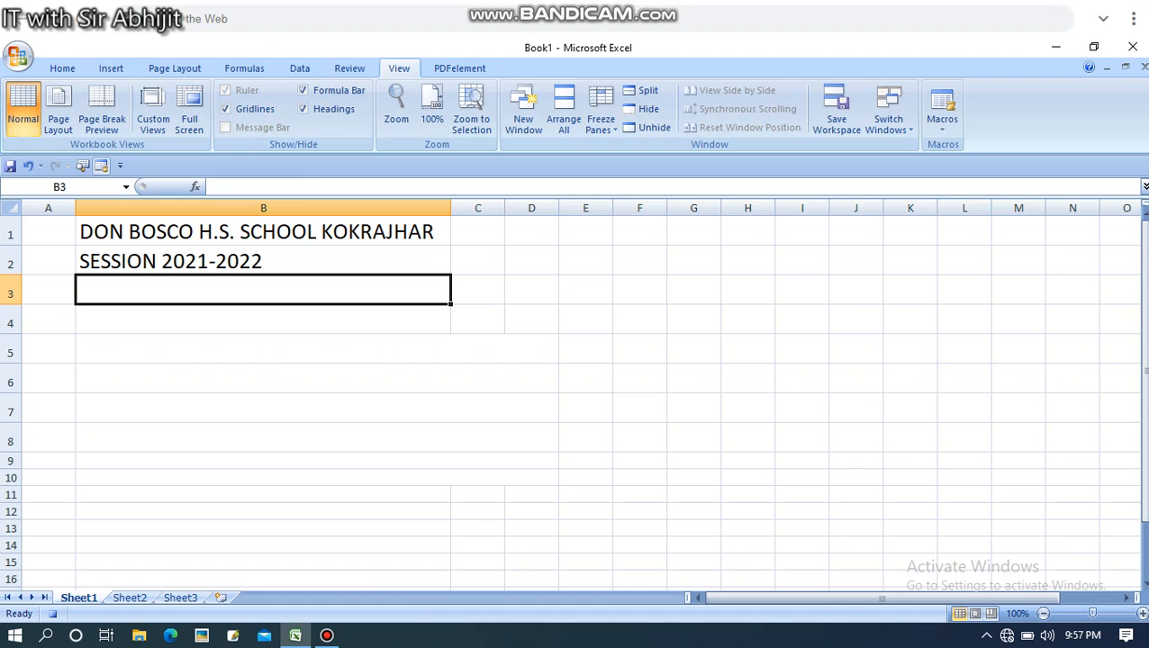
pyautogui.write('ENTER ')
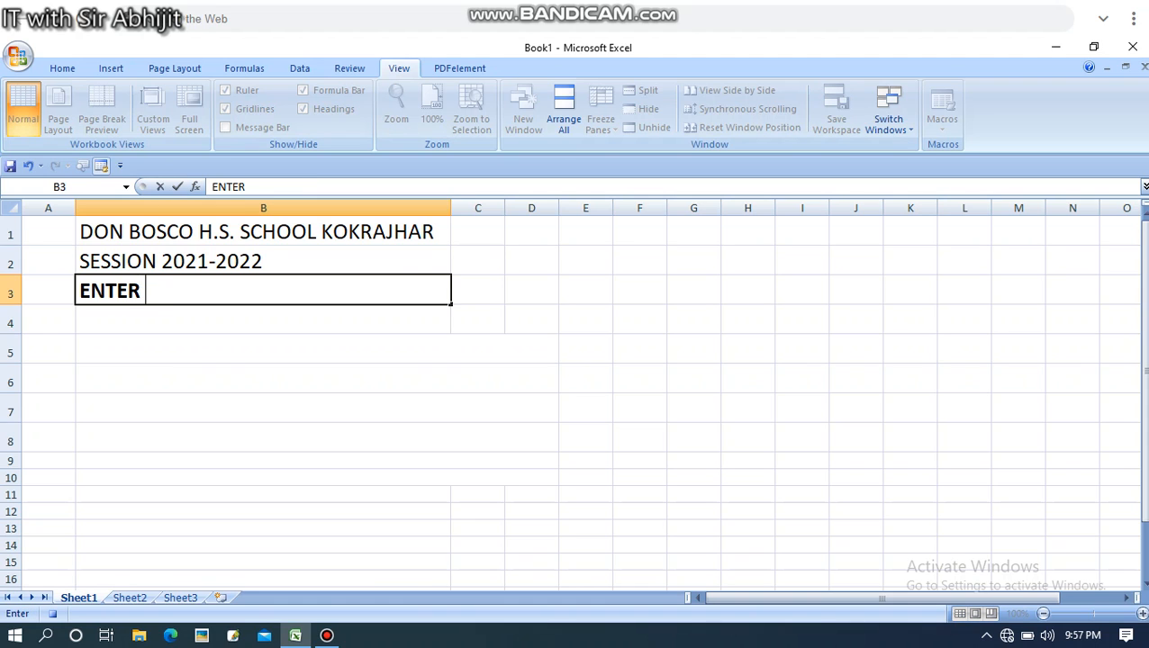
pyautogui.write('YOUR ')
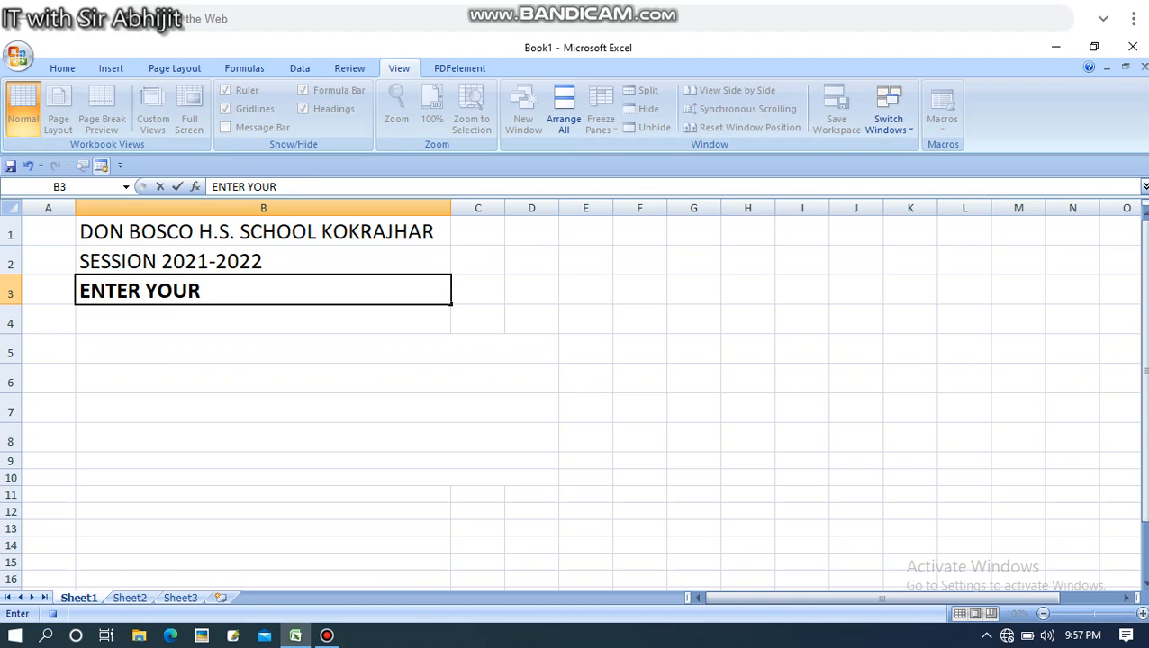
pyautogui.write('RECORDS')
pyautogui.press('Return')
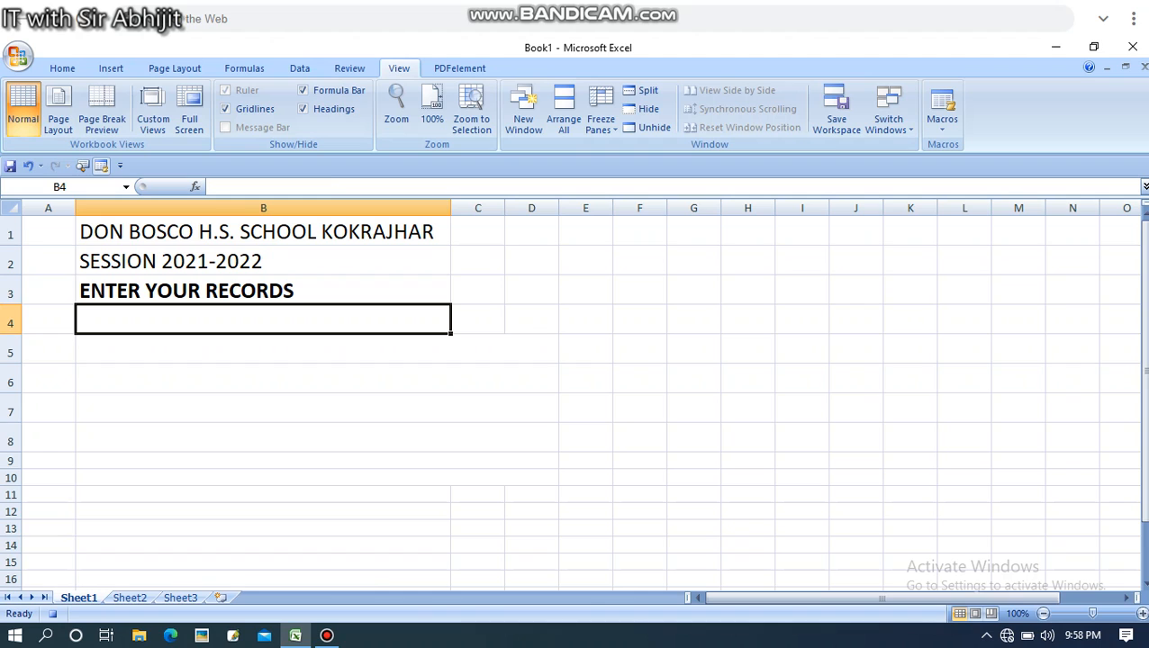
# Enter the column headings SLNO in cell A5 and NAME OF THE STUDENTS in cell B5
pyautogui.click(48, 320)
pyautogui.press('Down')
pyautogui.write('SLN')
pyautogui.press('Tab')
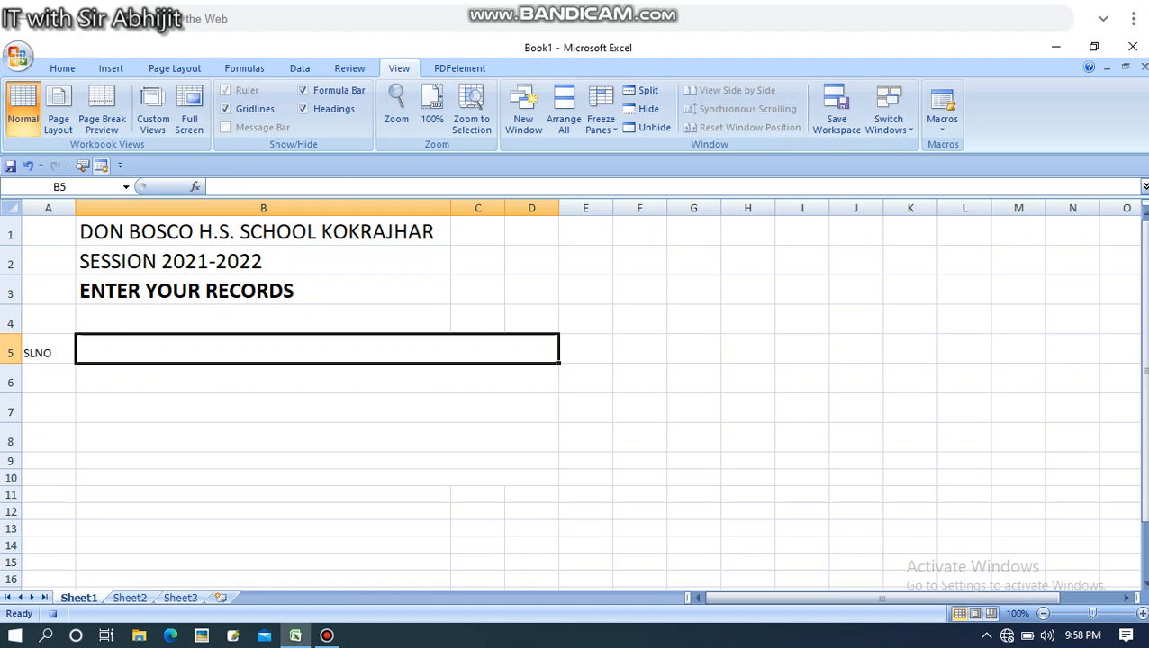
pyautogui.write('NAME ')
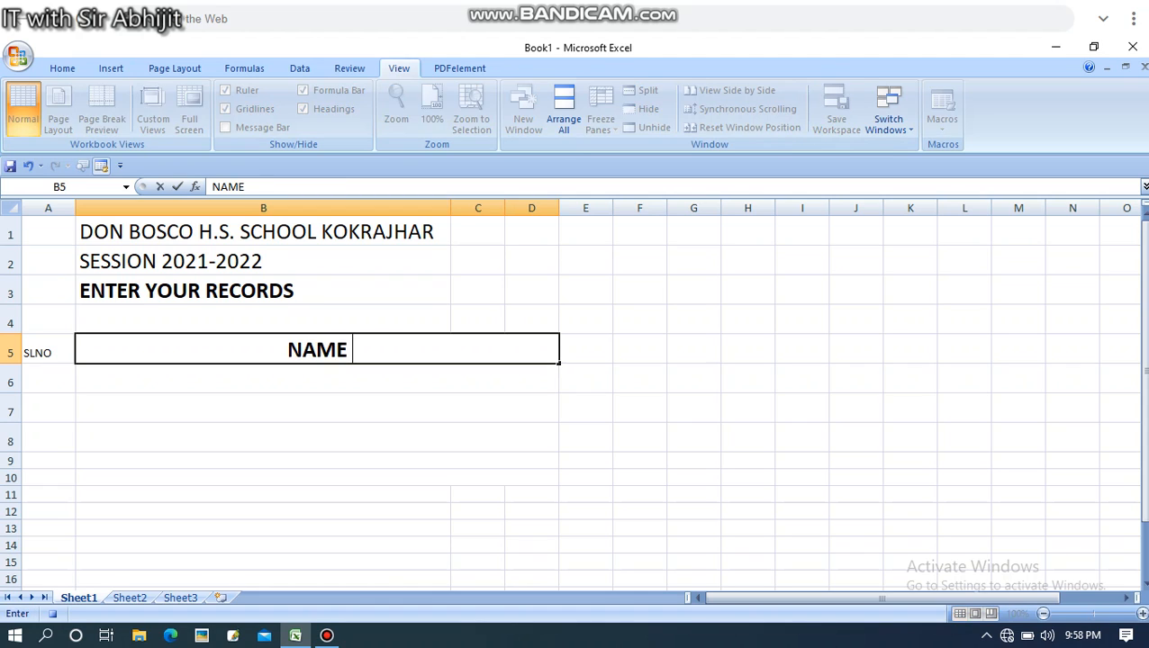
pyautogui.write('OF THE STUDENTS')
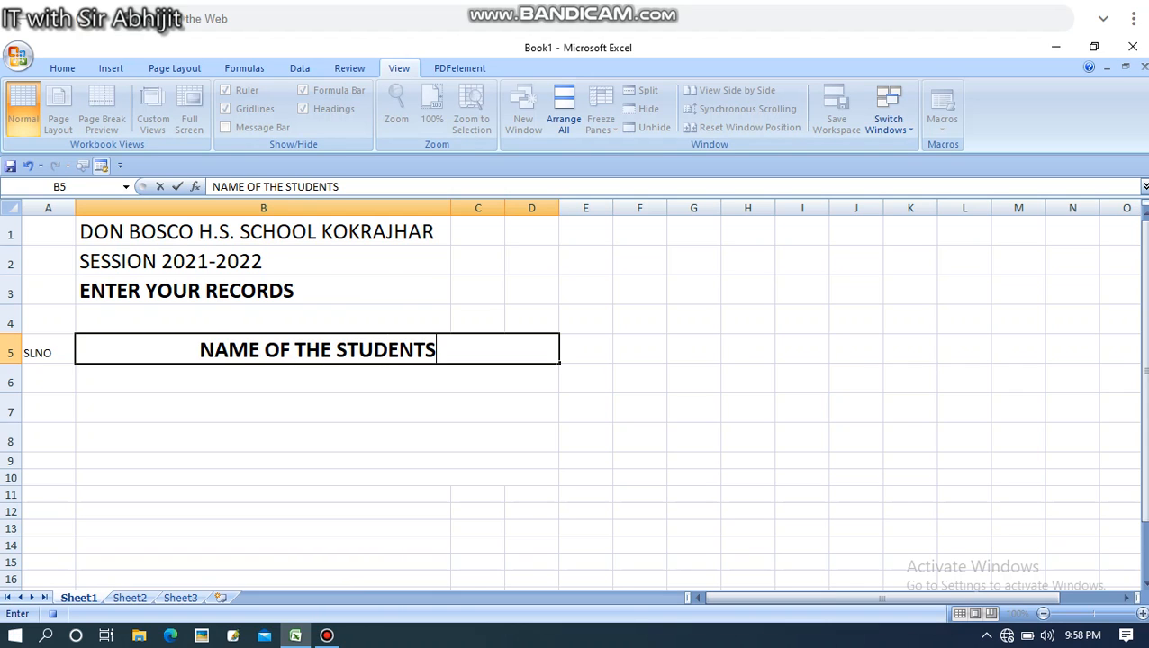
pyautogui.press('Return')
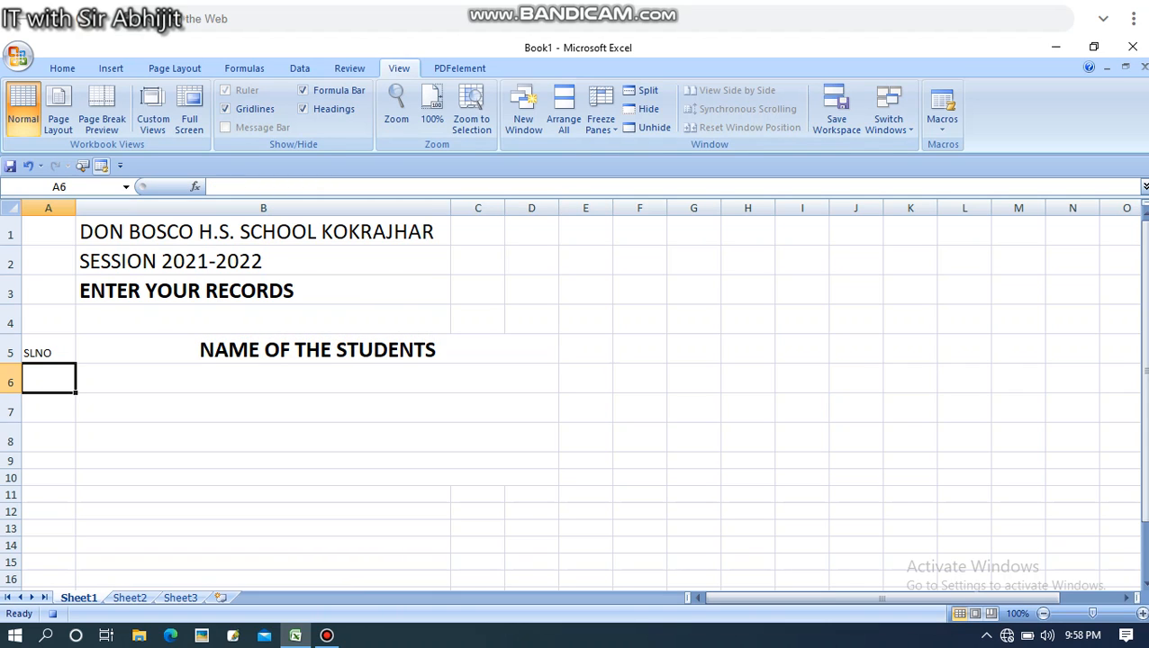
# Apply all borders to the heading row and the three rows below it, covering A5:D8
pyautogui.moveTo(49, 352); pyautogui.dragTo(531, 352)
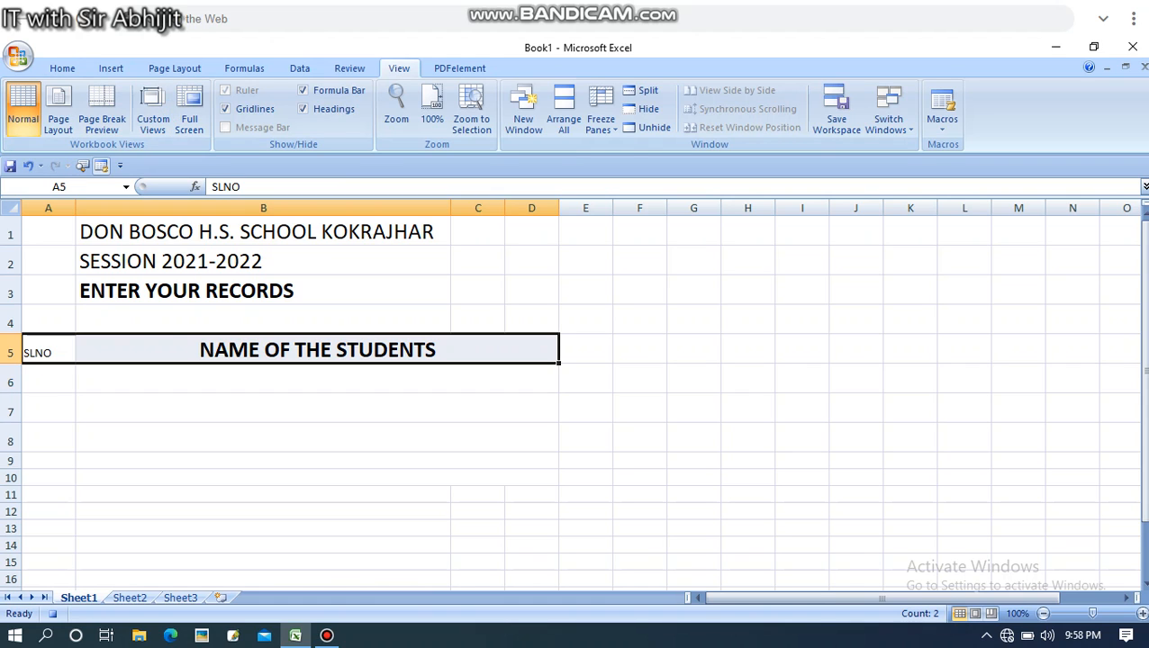
pyautogui.click(62, 68)
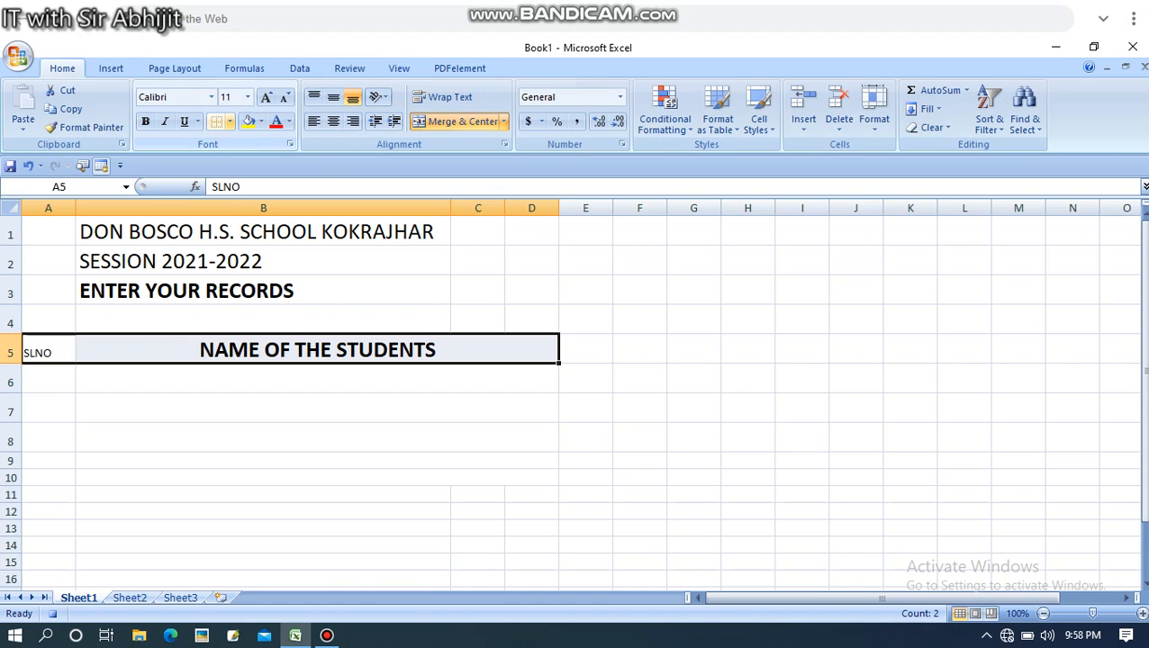
pyautogui.click(230, 121)
pyautogui.click(261, 256)
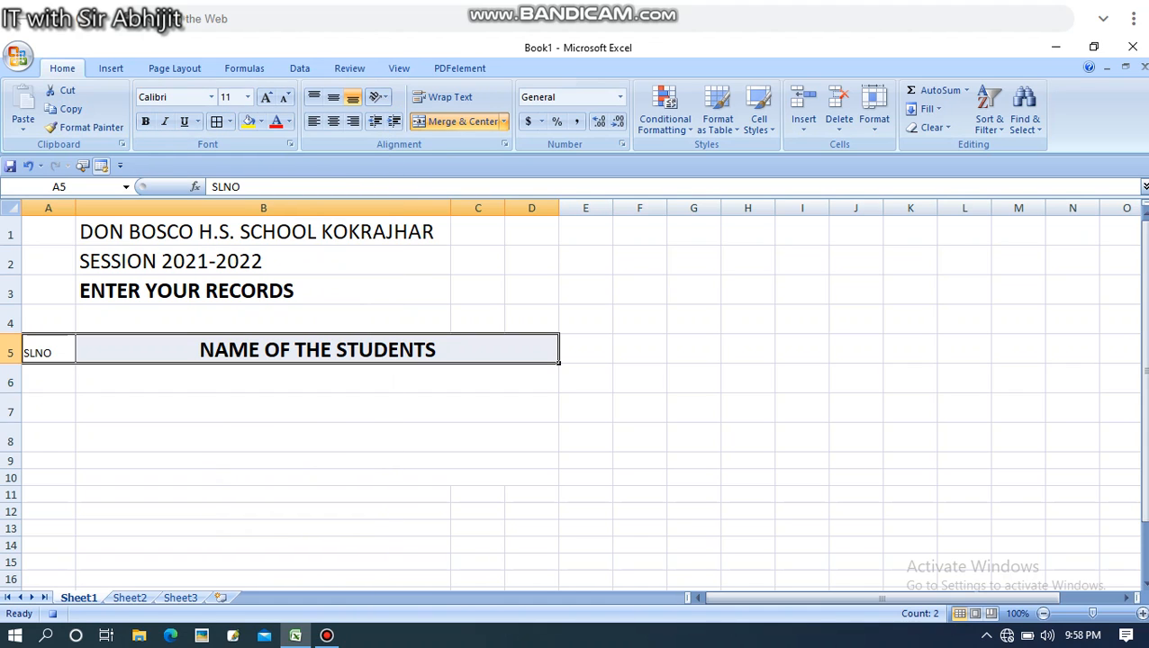
pyautogui.moveTo(49, 352); pyautogui.dragTo(531, 441)
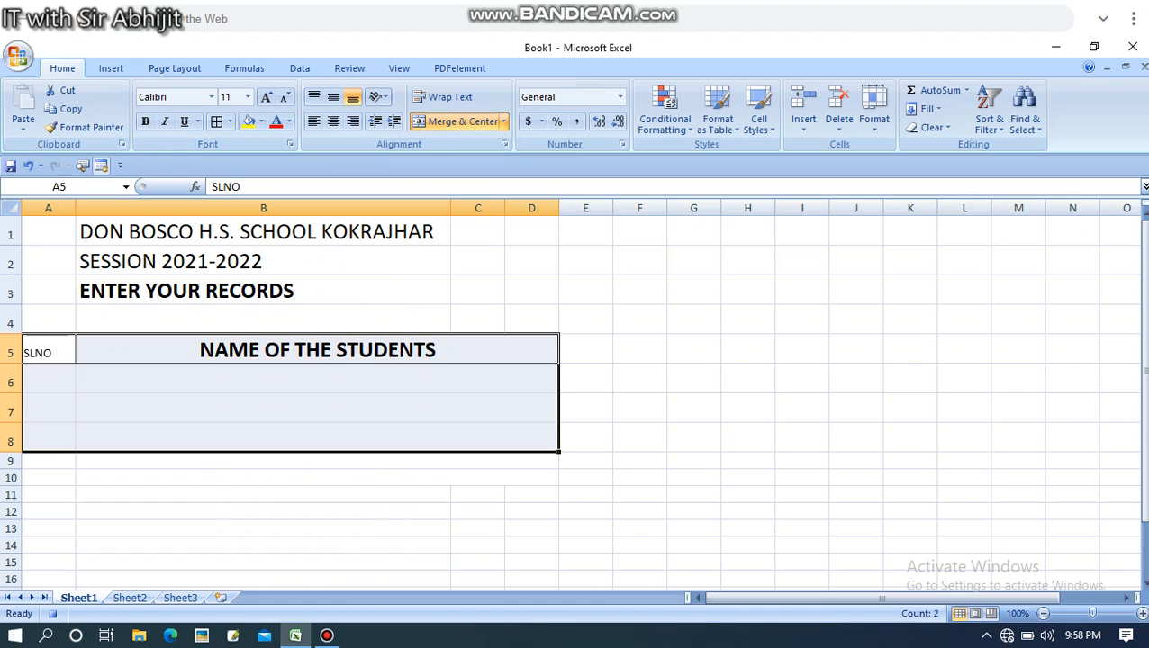
pyautogui.click(216, 122)
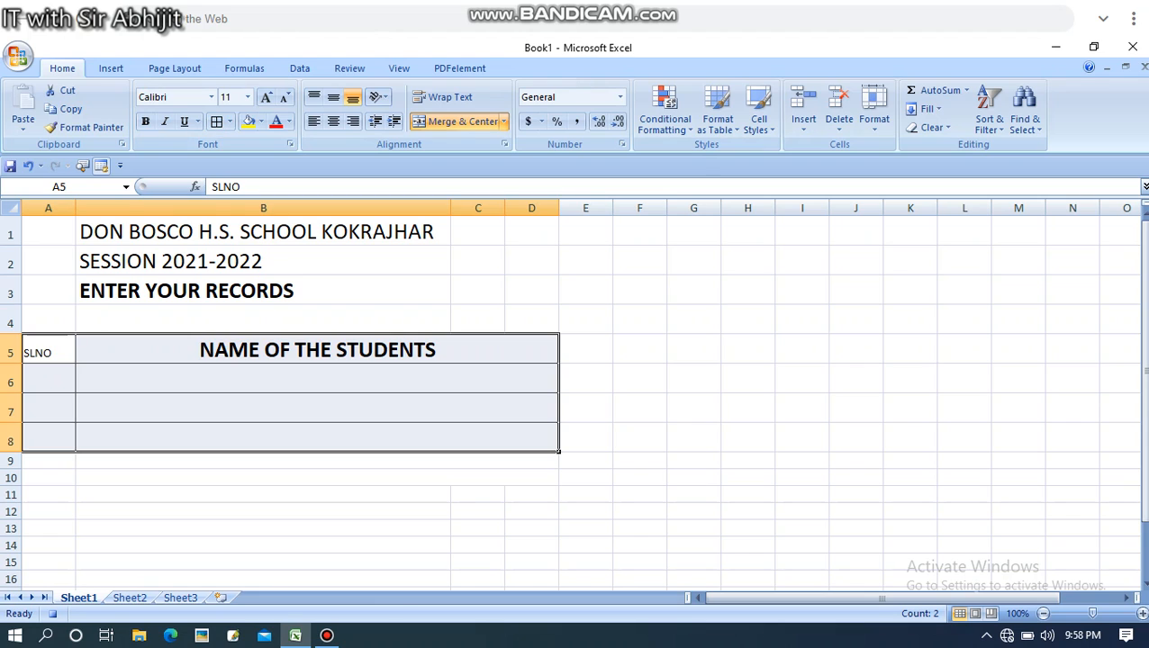
# Enter the serial numbers 1, 2 and 3 in cells A6 to A8
pyautogui.click(74, 390)
pyautogui.write('1')
pyautogui.press('Return')
pyautogui.write('2')
pyautogui.press('Return')
pyautogui.write('3')
pyautogui.click(263, 512)
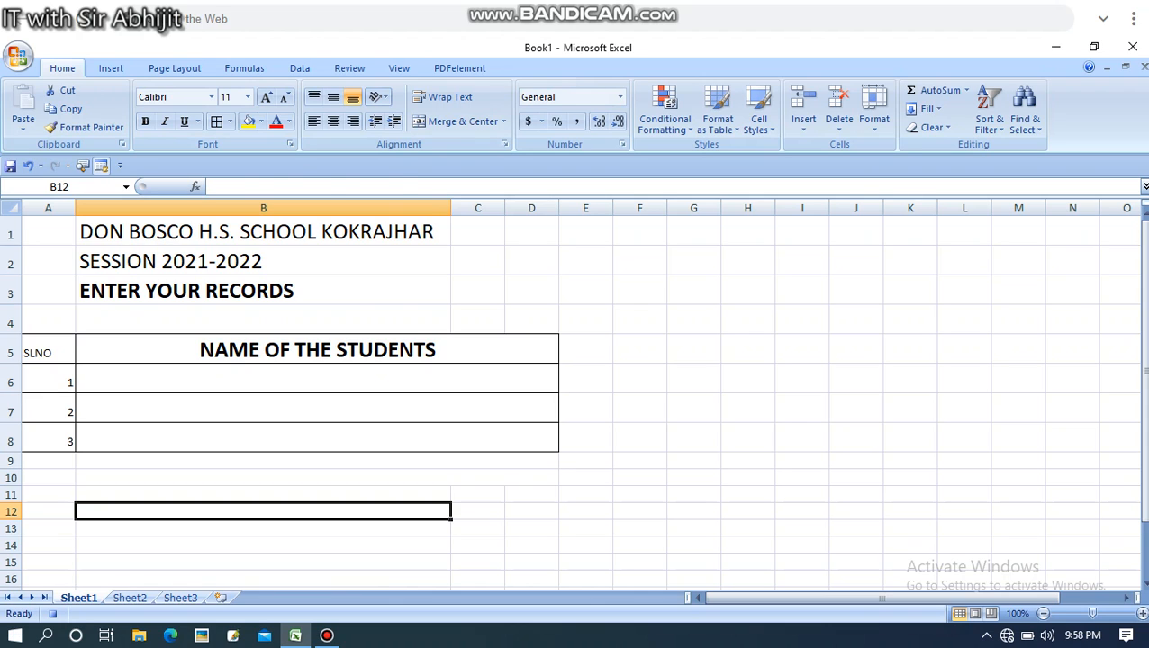
# Colour the heading text red in B1, purple in B2 and dark red in B3
pyautogui.click(263, 231)
pyautogui.click(275, 122)
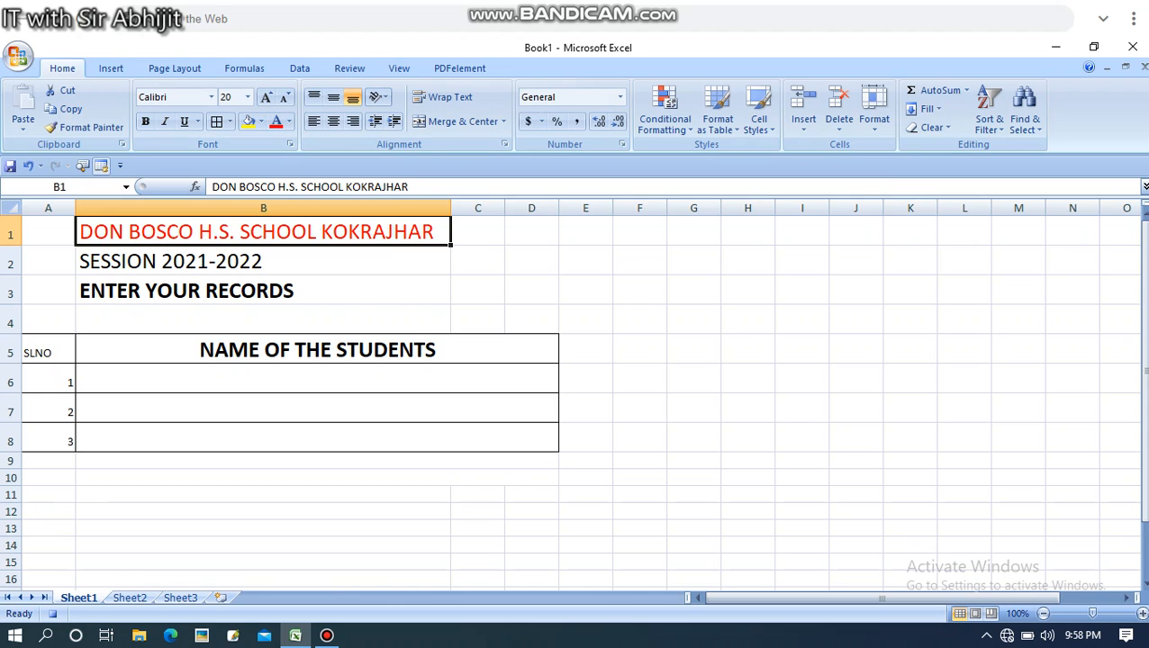
pyautogui.click(262, 261)
pyautogui.click(289, 121)
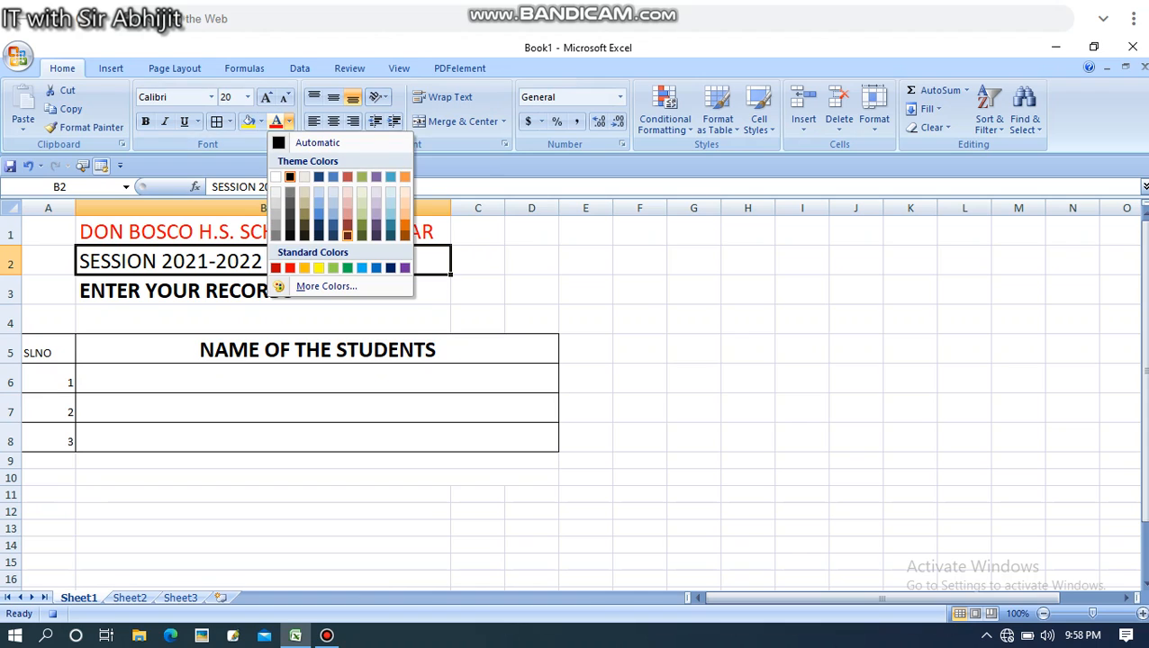
pyautogui.click(404, 269)
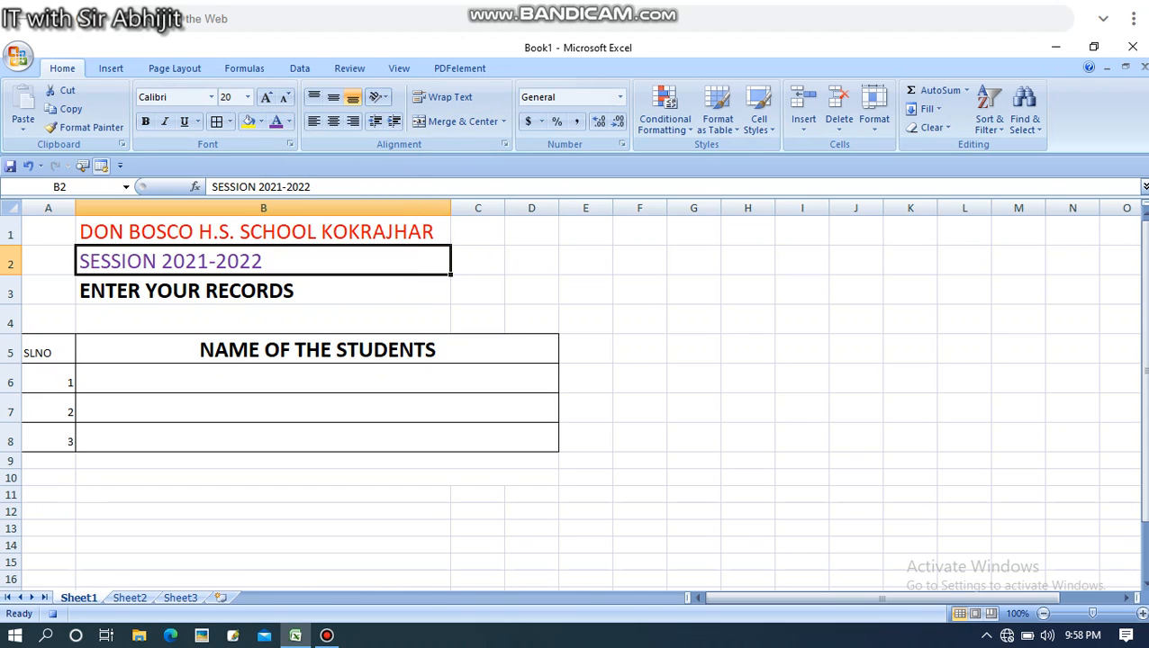
pyautogui.click(263, 291)
pyautogui.click(289, 121)
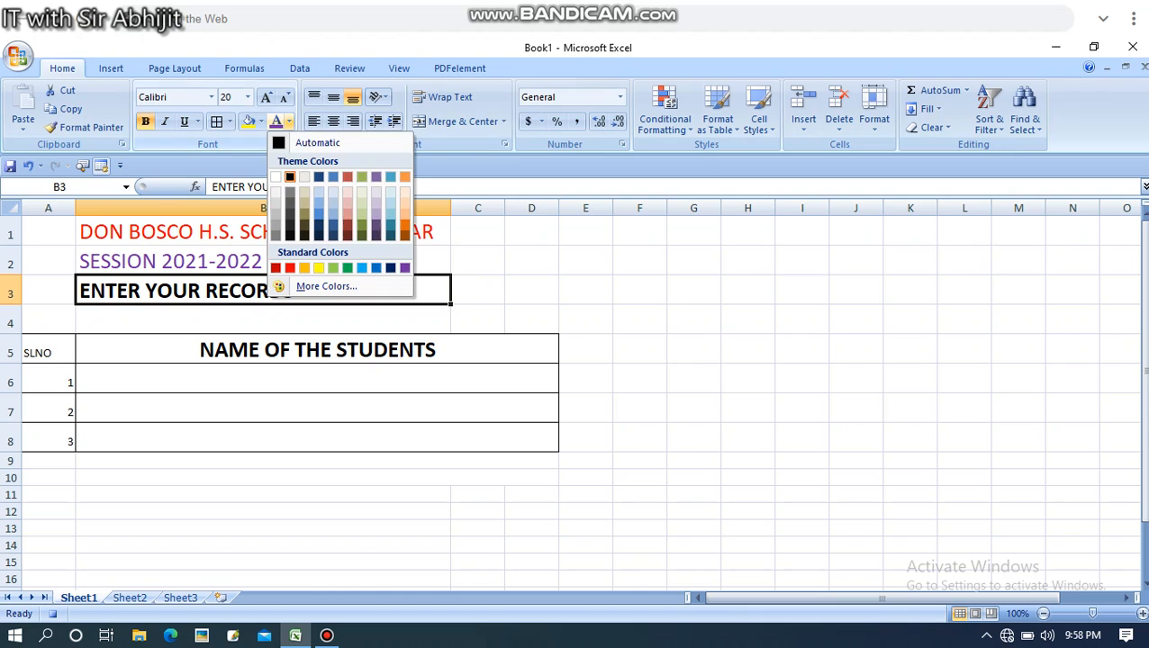
pyautogui.click(276, 268)
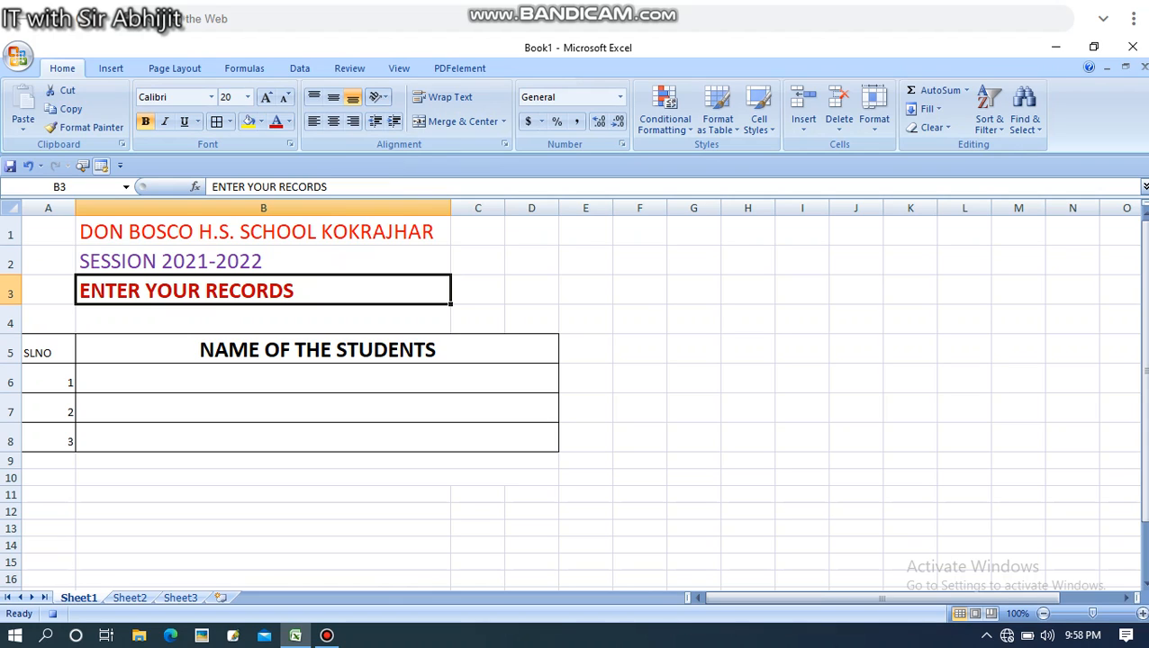
pyautogui.click(263, 320)
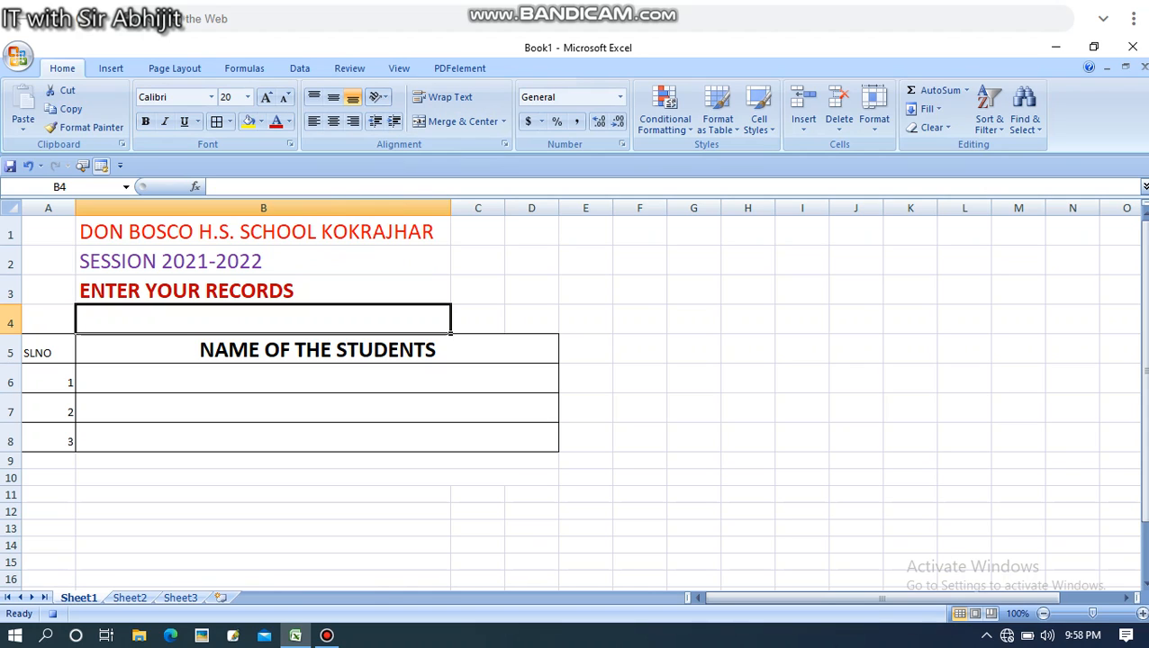
# Centre and bold the SLNO heading and serial numbers in A5:A8
pyautogui.moveTo(37, 353); pyautogui.dragTo(54, 437)
pyautogui.click(333, 120)
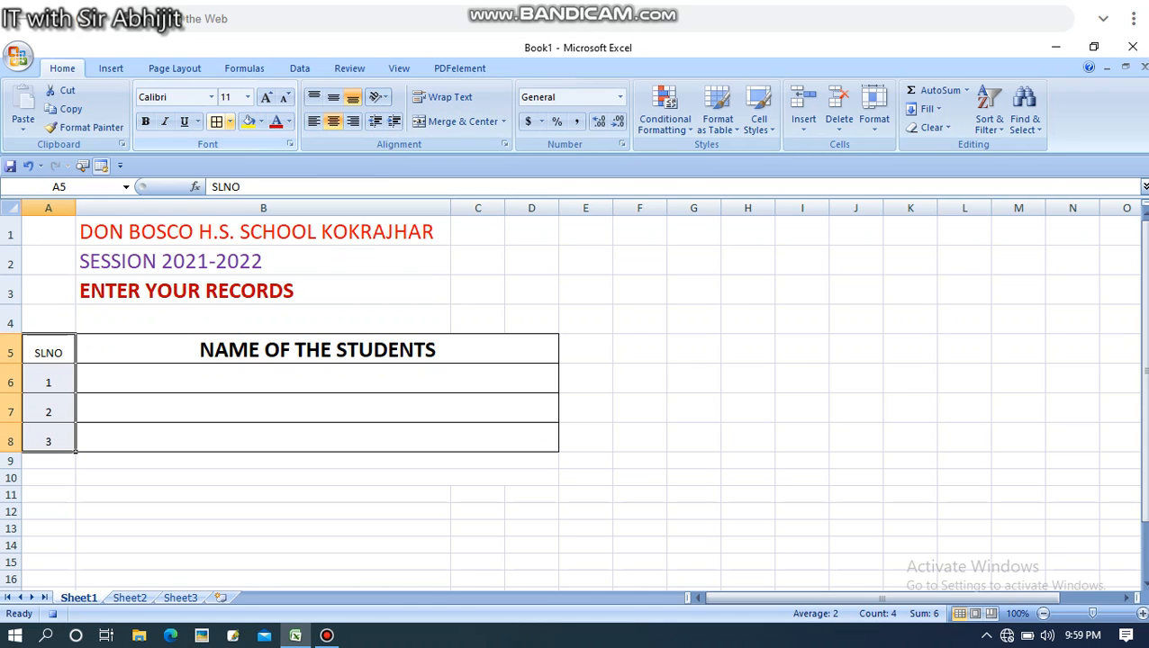
pyautogui.click(145, 120)
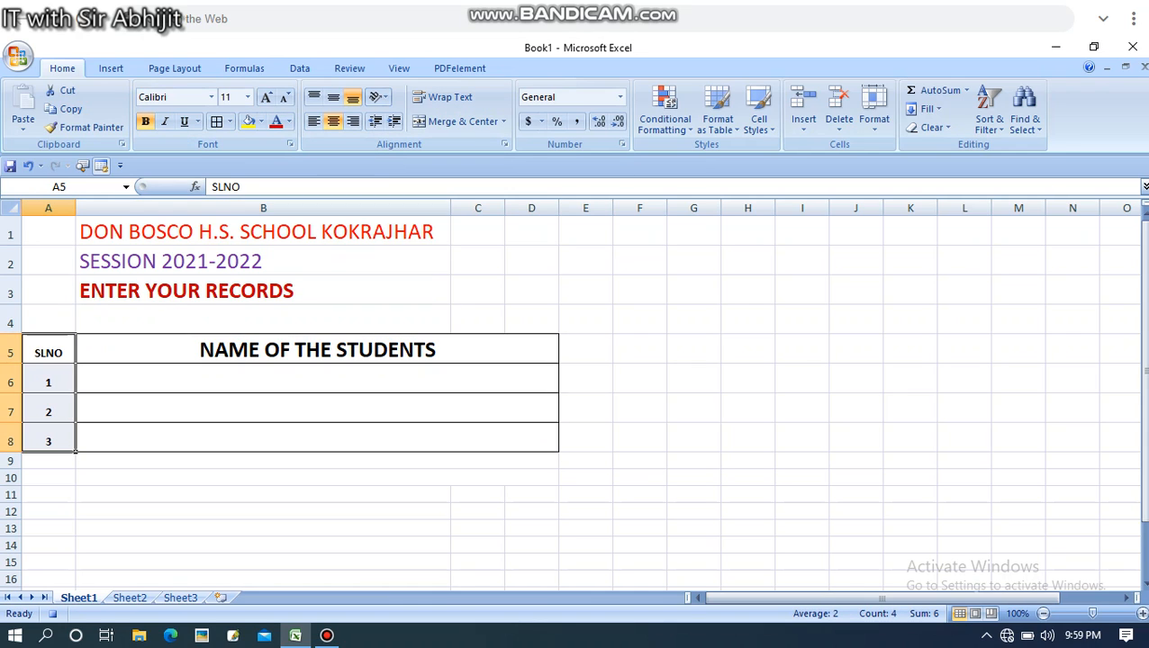
pyautogui.click(317, 379)
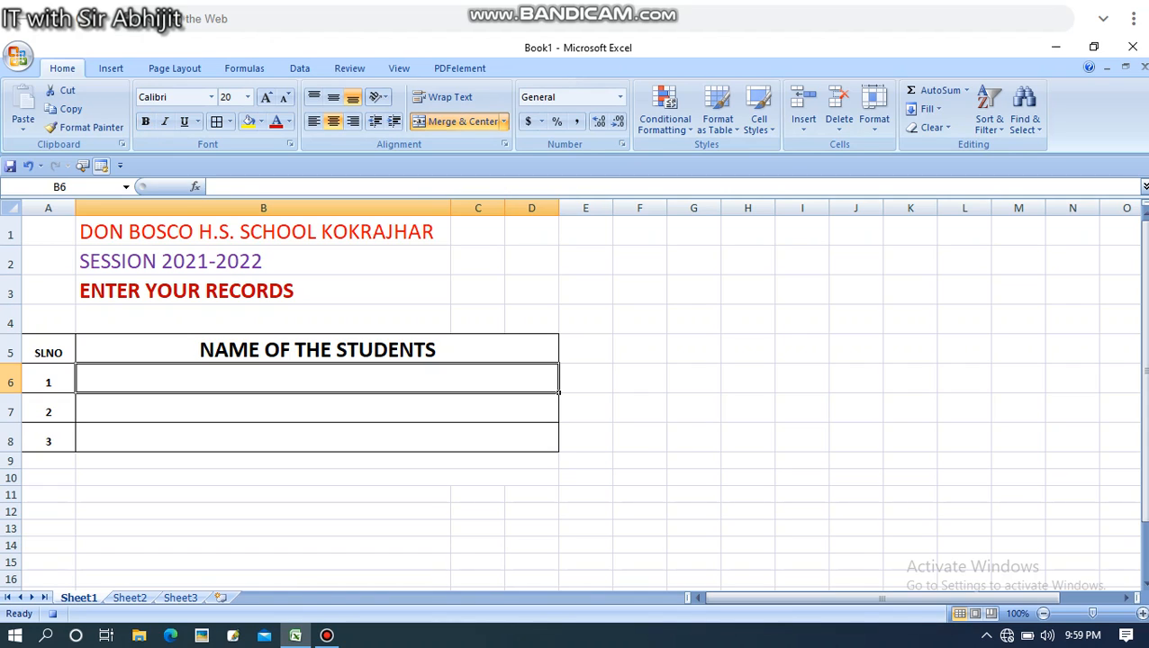
# Select the empty cell B10 below the table and stop recording the macro
pyautogui.click(317, 477)
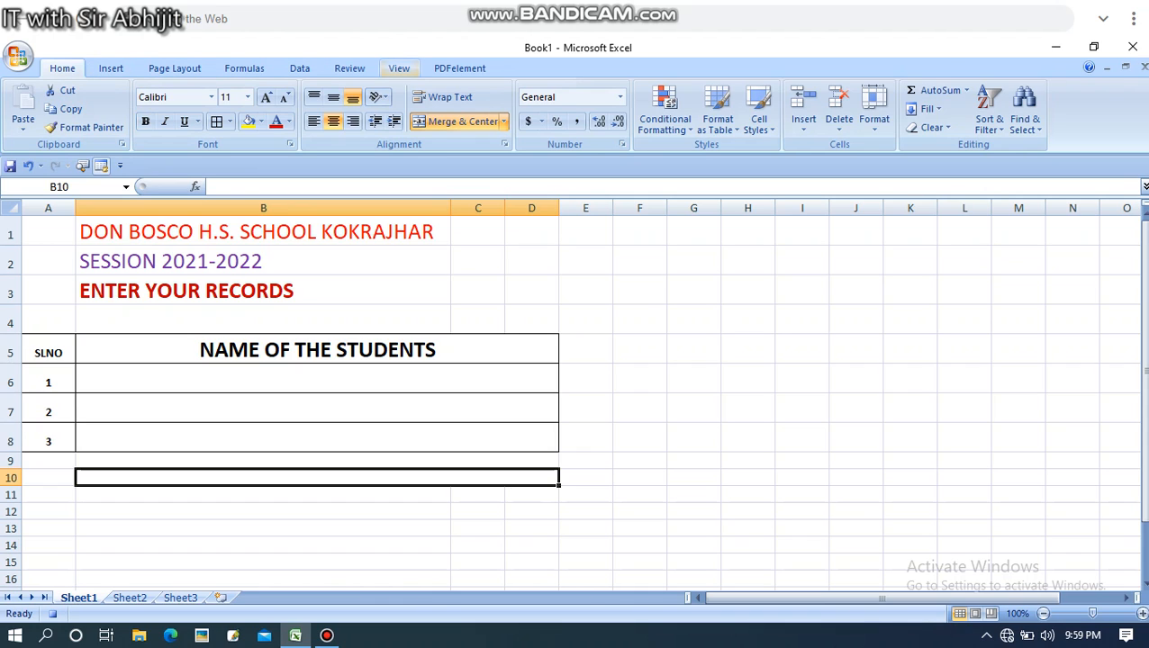
pyautogui.click(399, 68)
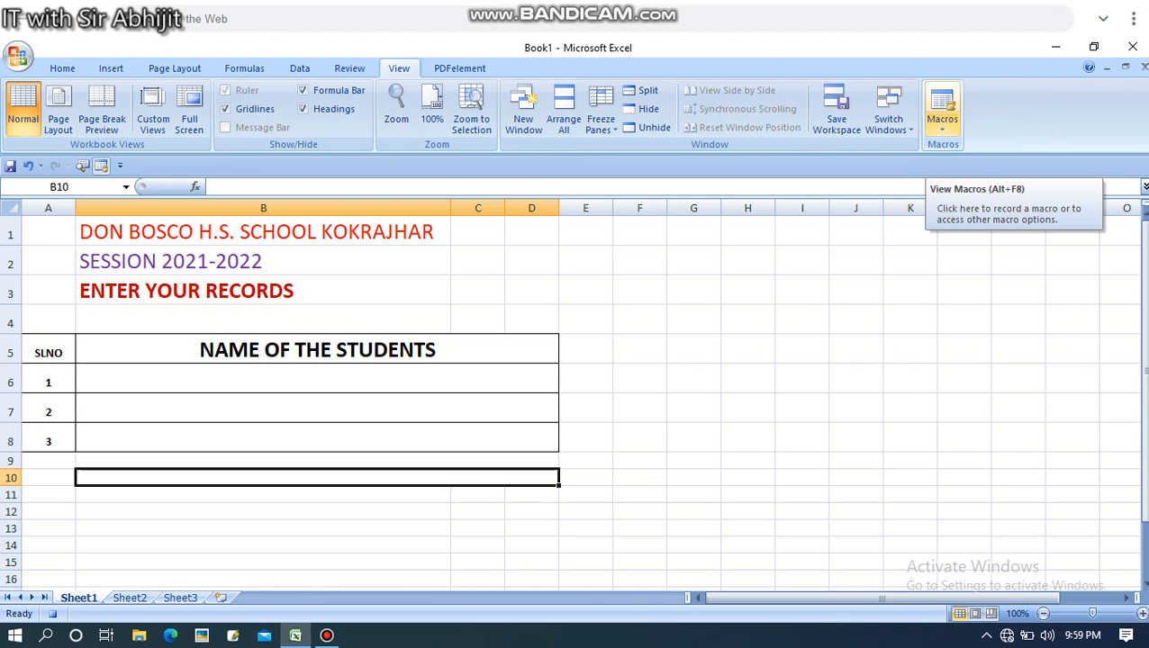
pyautogui.click(941, 121)
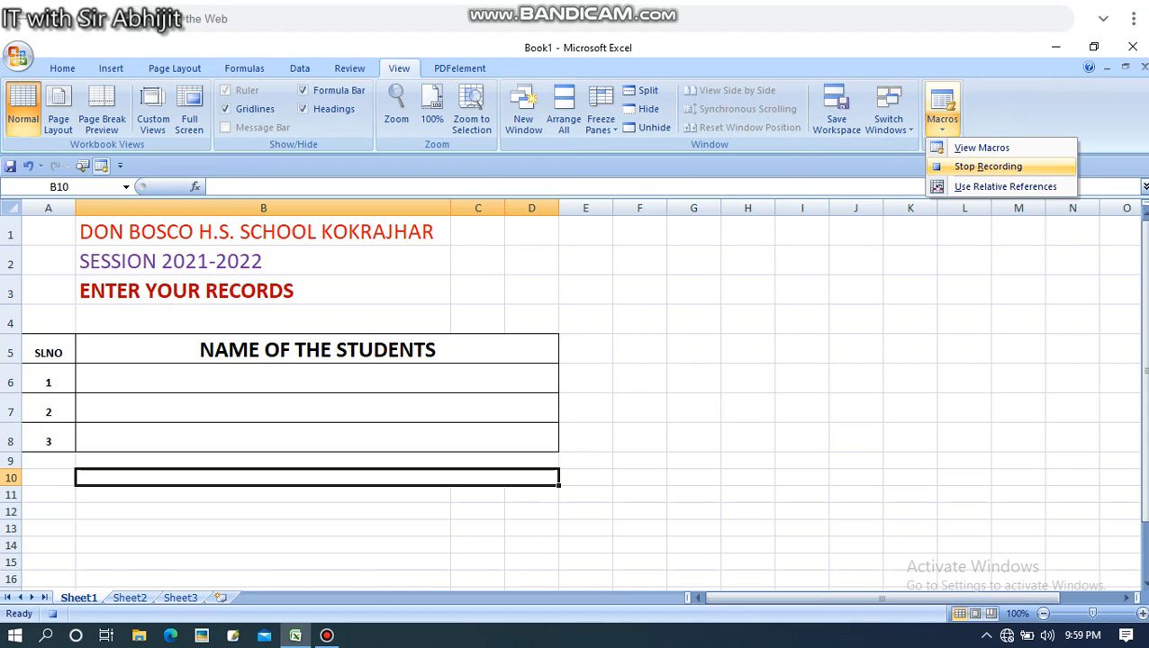
pyautogui.click(988, 167)
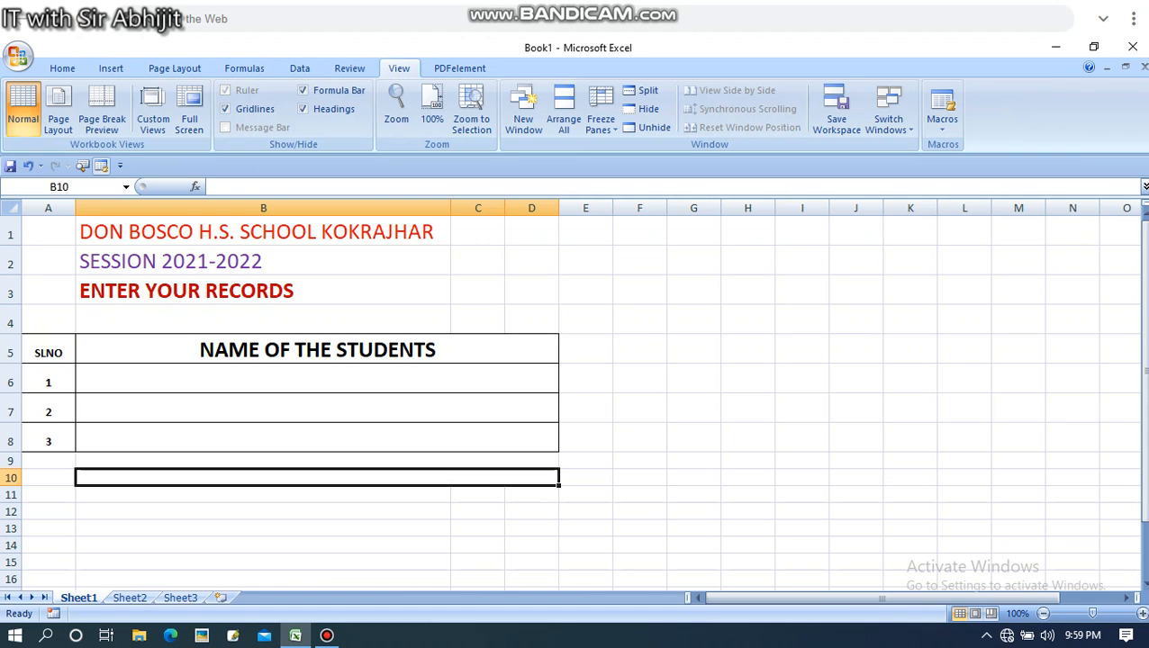
# Switch to Sheet2 and select cell C3 as the active cell
pyautogui.click(129, 598)
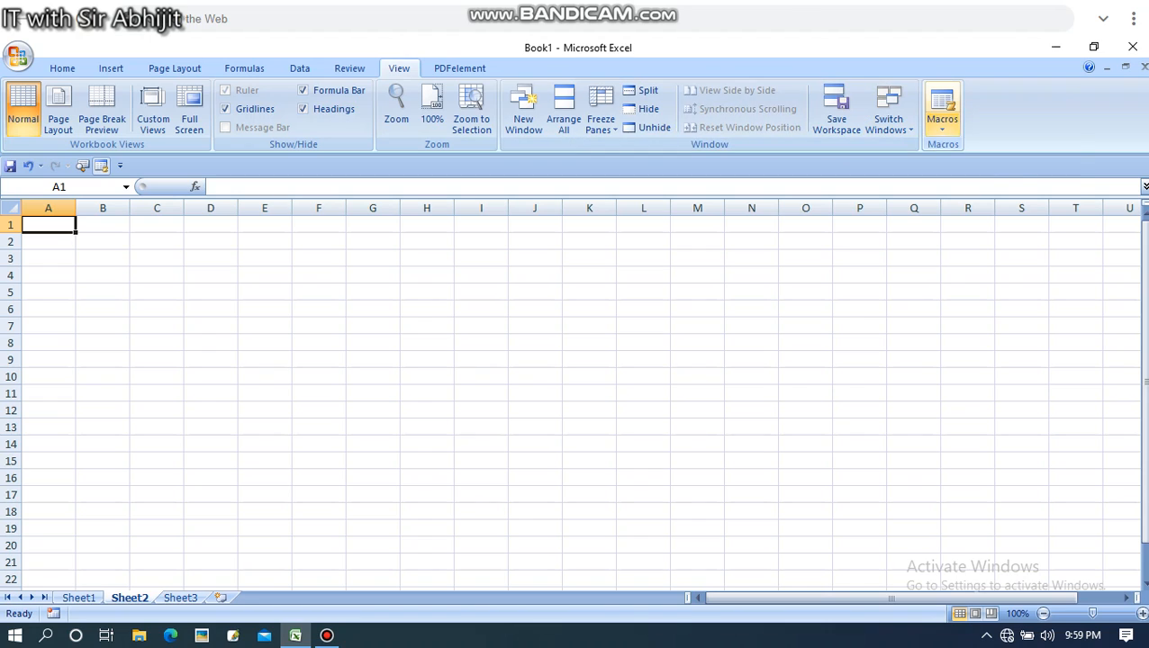
pyautogui.click(942, 113)
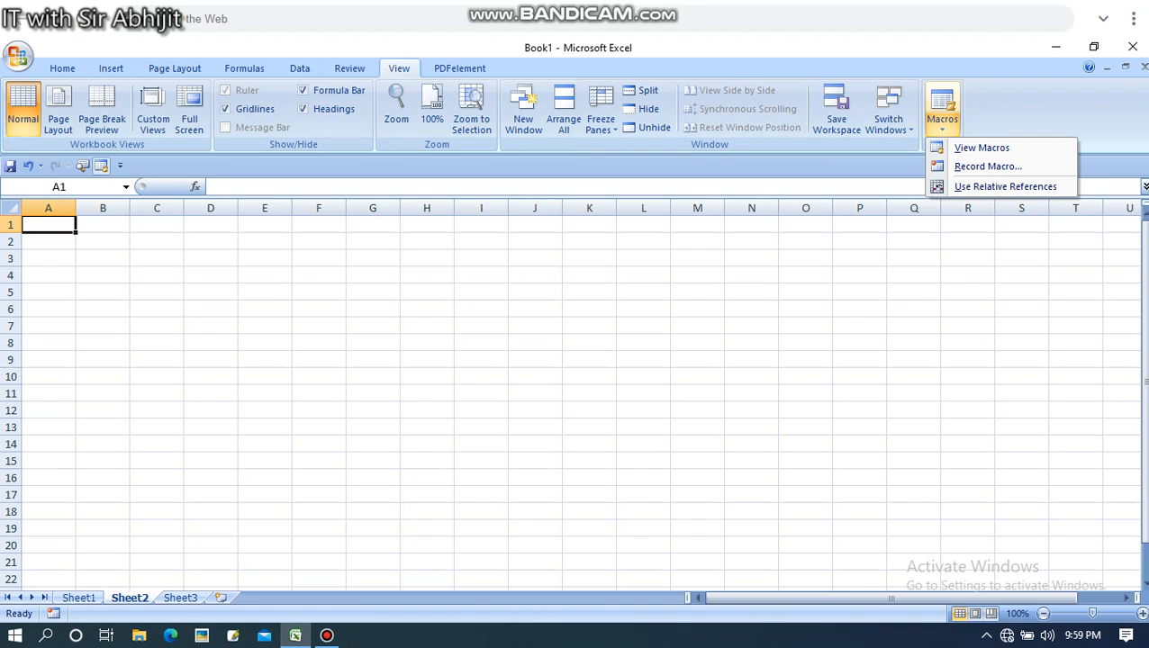
pyautogui.press('Escape')
pyautogui.click(49, 276)
pyautogui.click(157, 275)
pyautogui.click(156, 259)
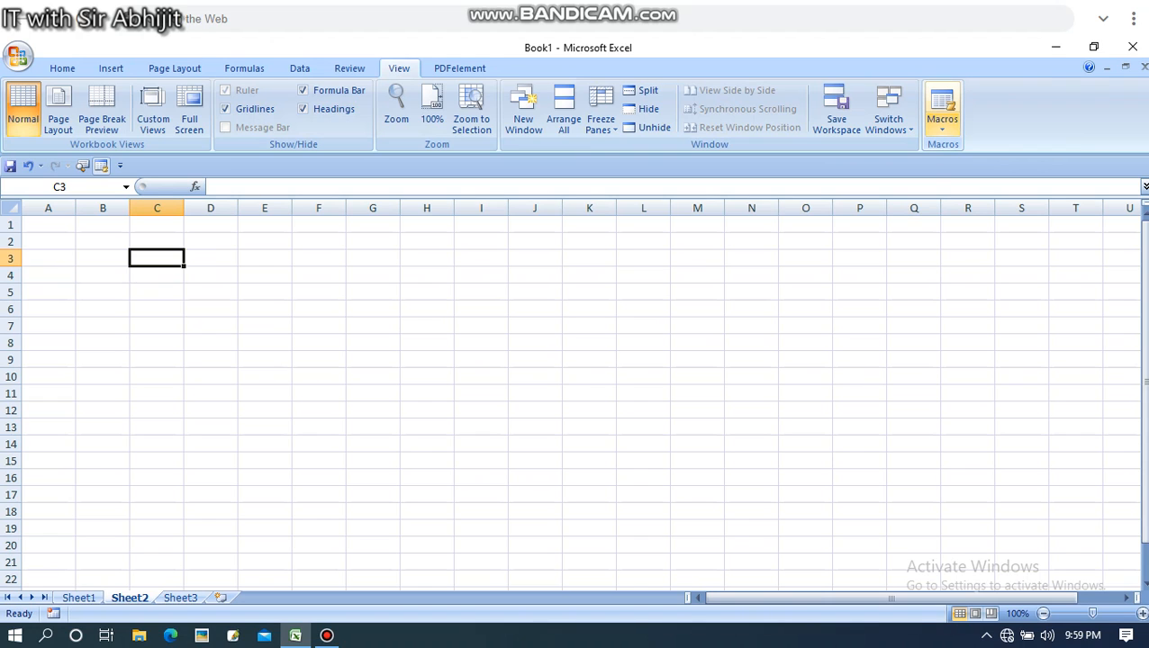
# Open the list of recorded macros and look through each macro's name and description
pyautogui.click(942, 112)
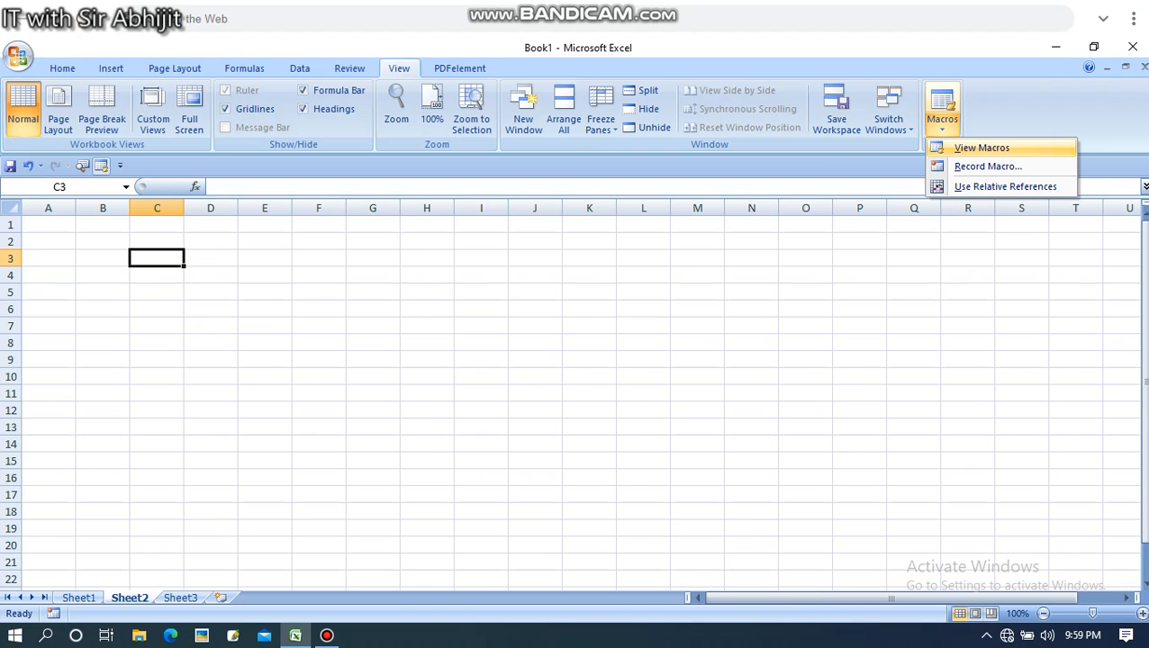
pyautogui.click(981, 147)
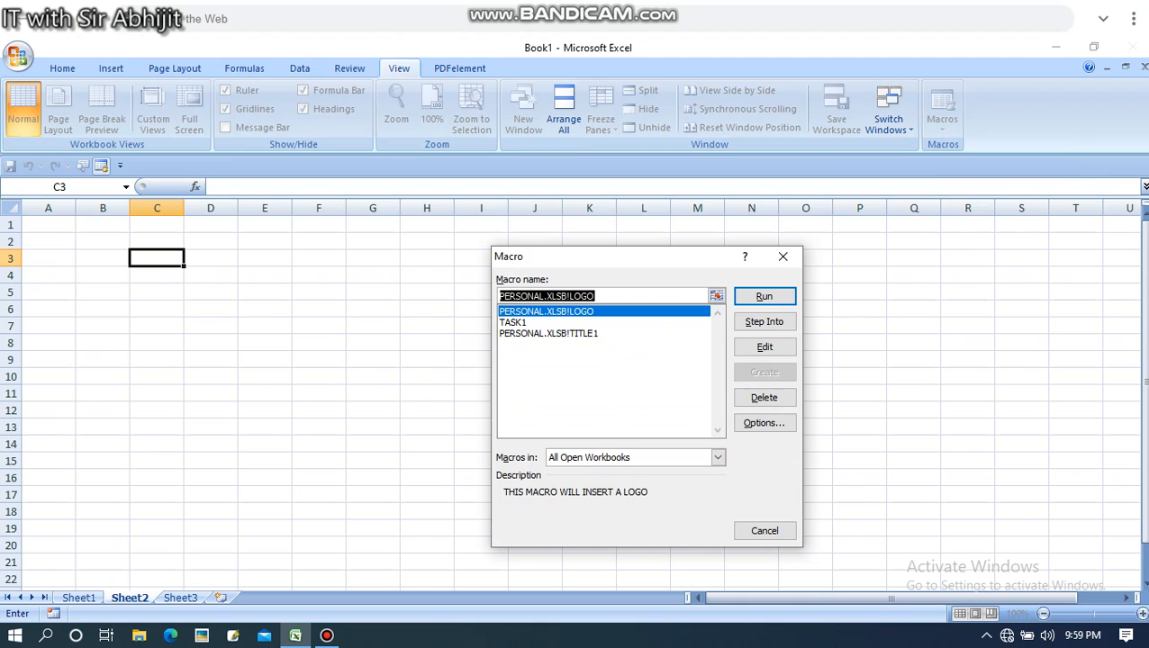
pyautogui.click(513, 322)
pyautogui.click(548, 334)
pyautogui.click(514, 323)
pyautogui.click(547, 312)
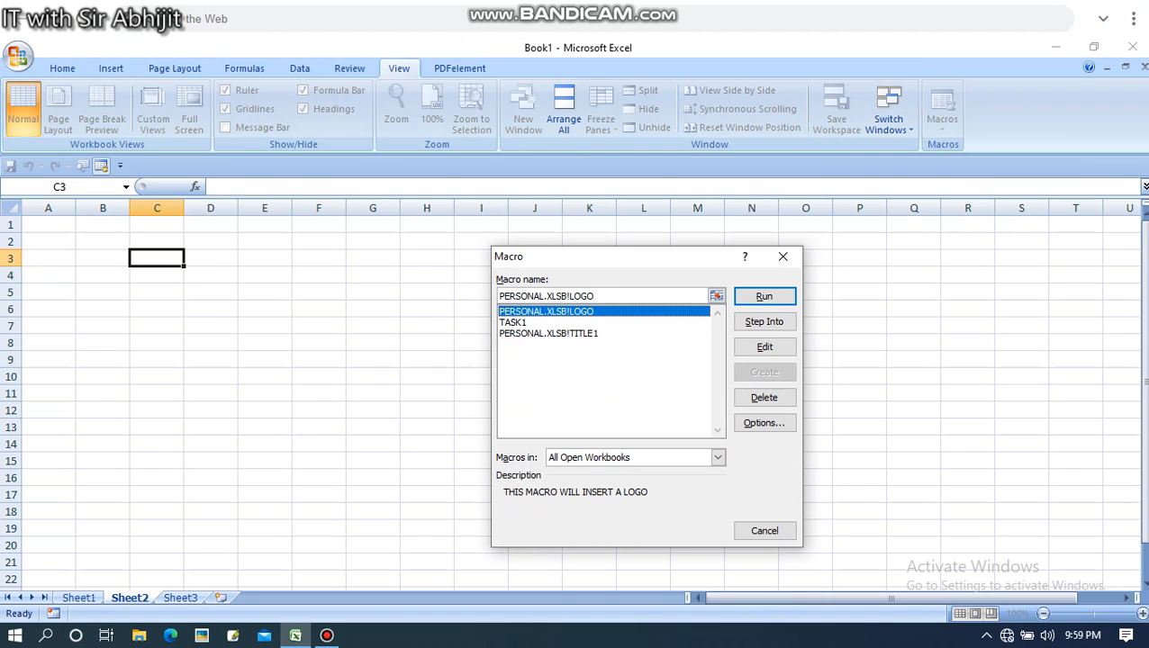
pyautogui.press('Down')
pyautogui.press('Down')
pyautogui.press('Up')
pyautogui.press('Up')
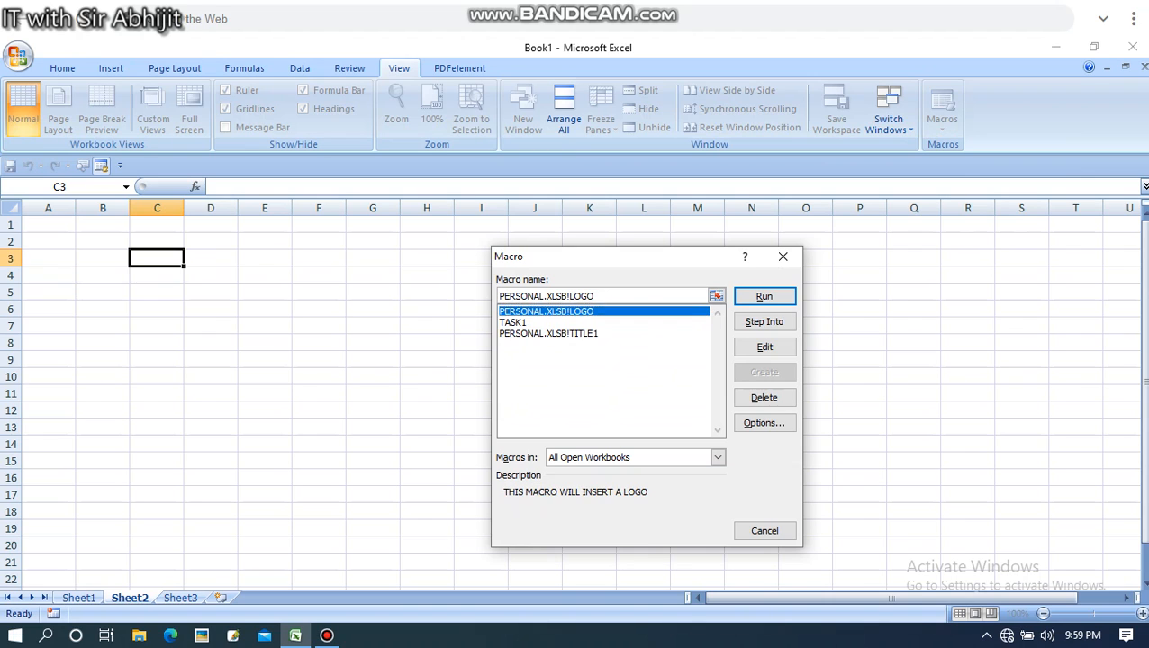
pyautogui.press('Down')
pyautogui.press('Down')
pyautogui.press('Up')
pyautogui.press('Up')
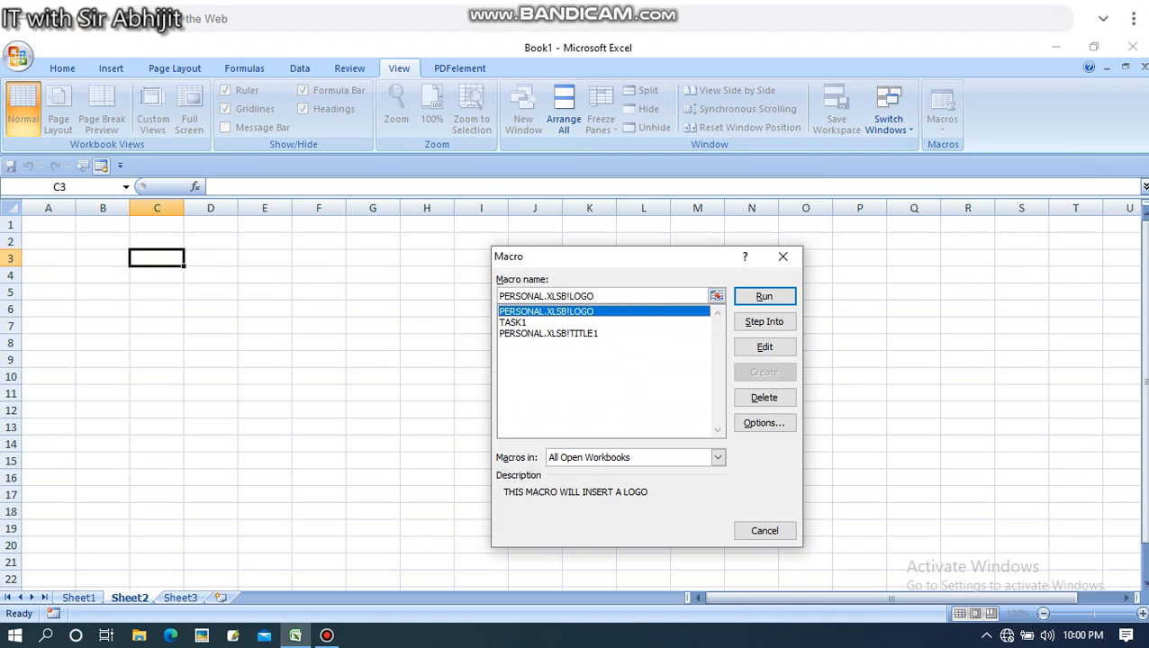
# Run the TASK1 macro on Sheet2
pyautogui.press('Down')
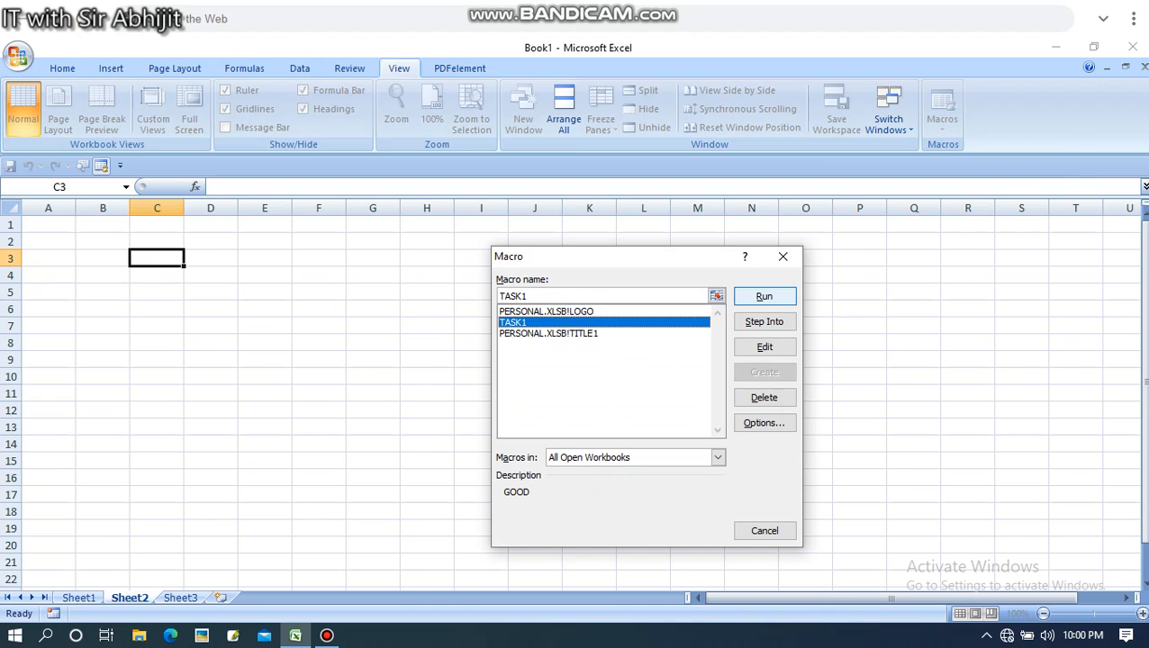
pyautogui.press('Return')
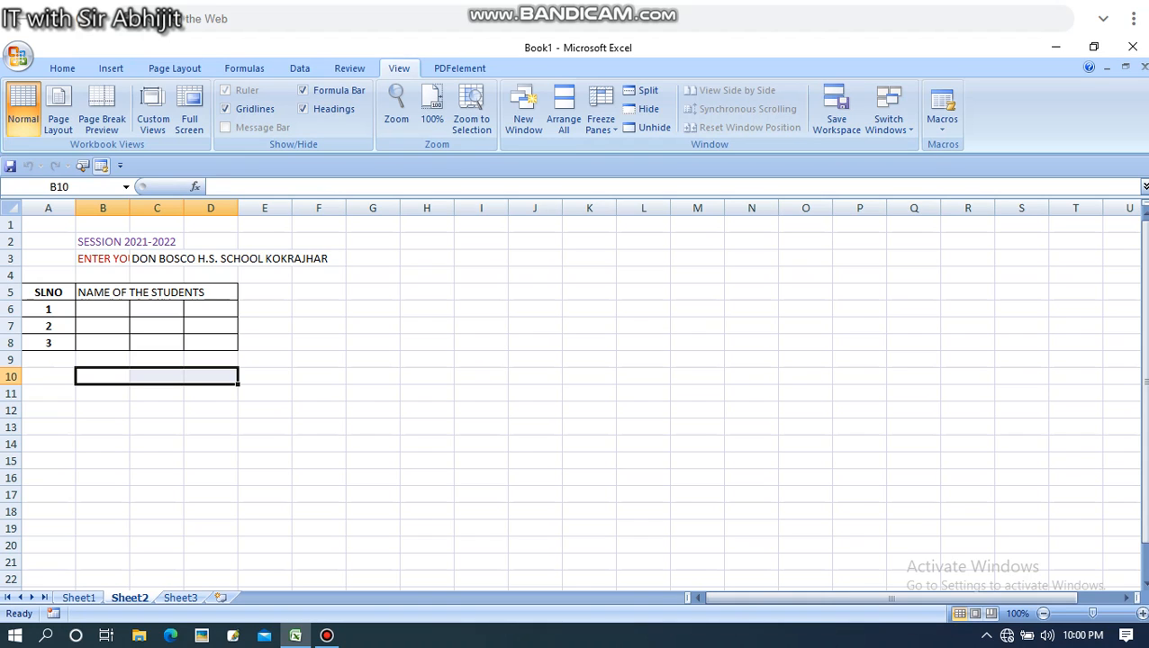
# Move ENTER YOUR RECORDS from B3 to B4 and the school heading from C3 to B3
pyautogui.click(103, 258)
pyautogui.moveTo(130, 258)
pyautogui.mouseDown()
pyautogui.moveTo(131, 275)
pyautogui.moveTo(123, 260)
pyautogui.mouseUp()
pyautogui.click(155, 258)
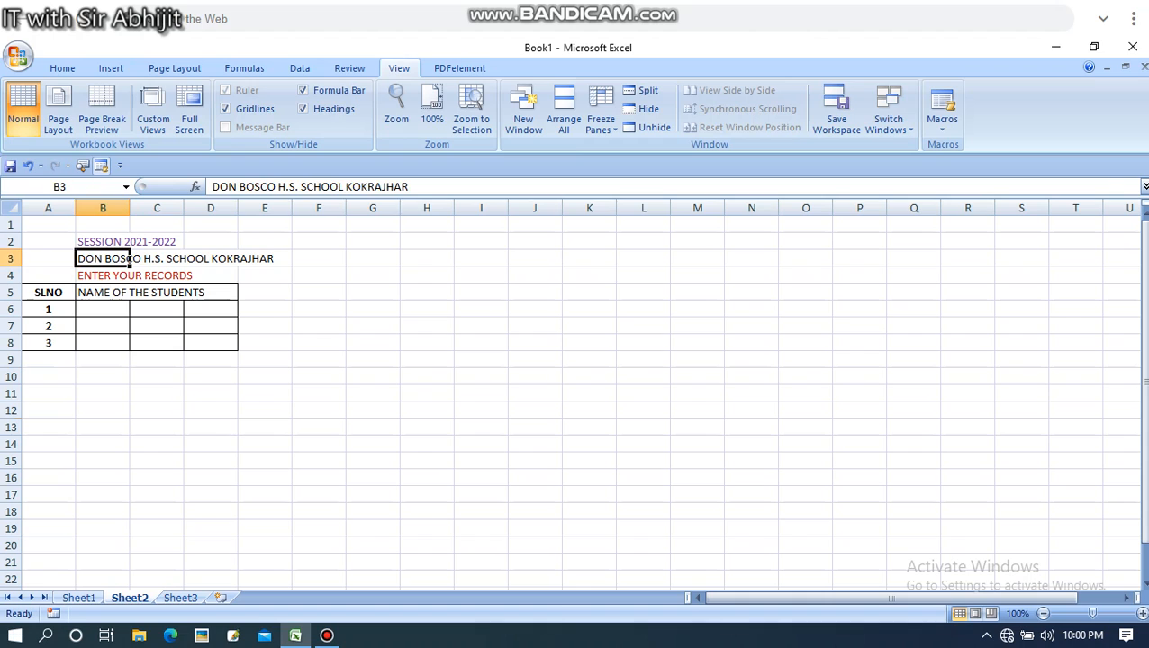
pyautogui.click(210, 409)
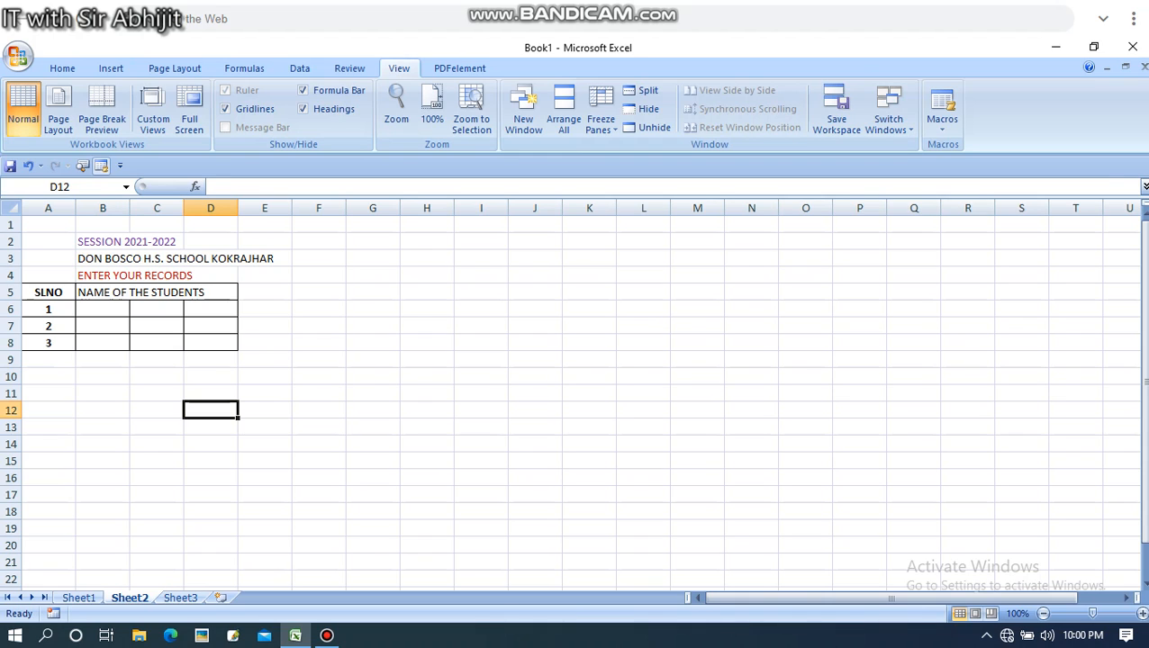
# Switch to Sheet3 and run the recorded macro that produces the WELCOME heading and the five-row NAME OF CANDIDATE table
pyautogui.hotkey('ctrl', 'pagedown')
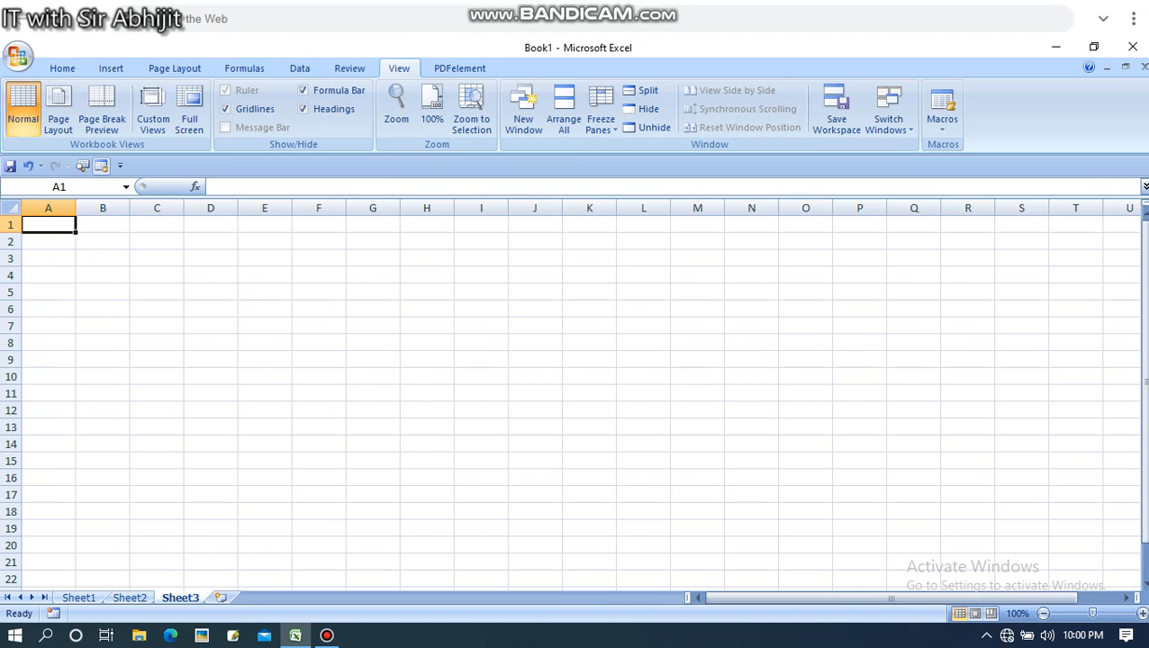
pyautogui.hotkey('ctrl', 'pageup')
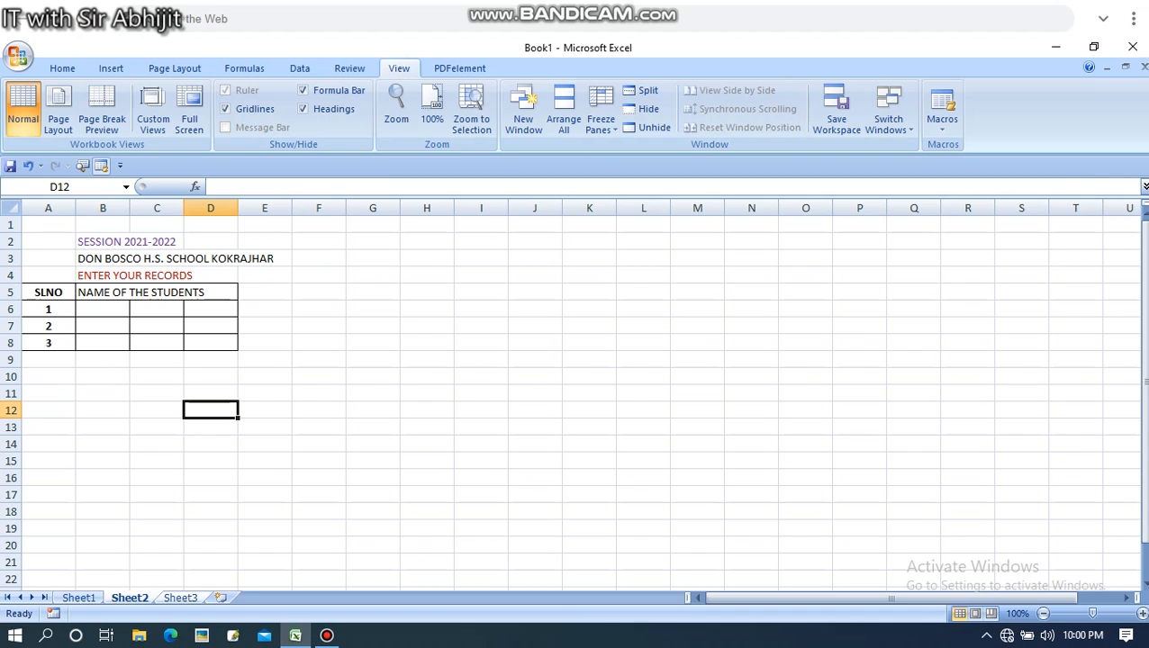
pyautogui.hotkey('ctrl', 'pagedown')
pyautogui.click(157, 343)
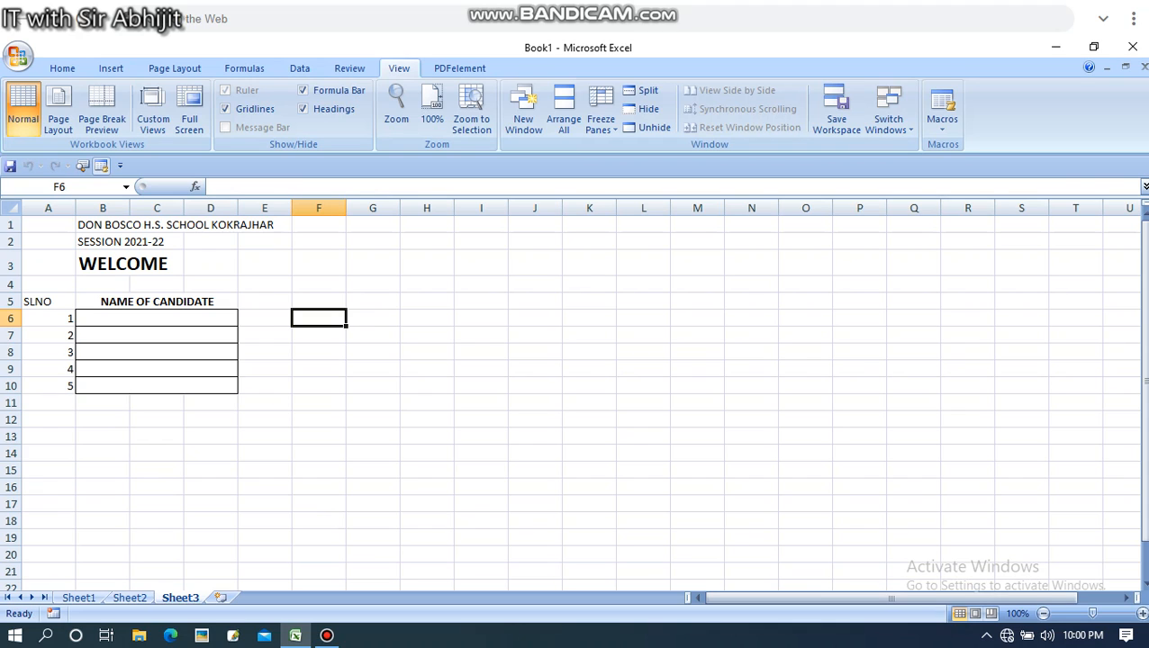
pyautogui.click(327, 636)
pyautogui.click(520, 131)
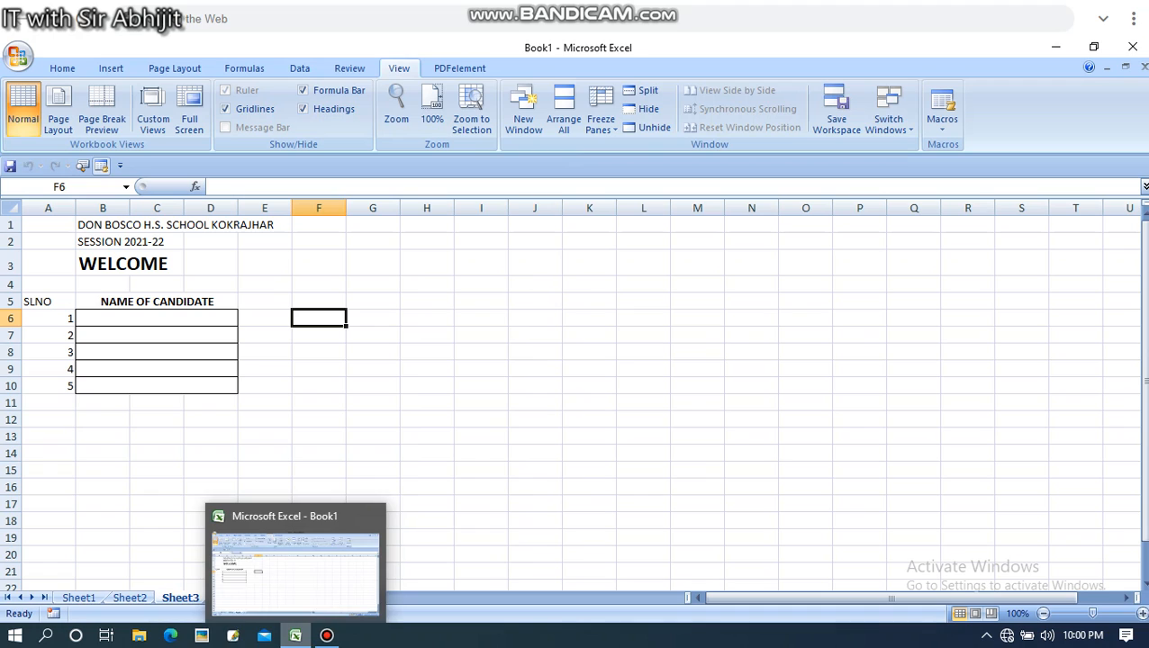
pyautogui.moveTo(327, 636)
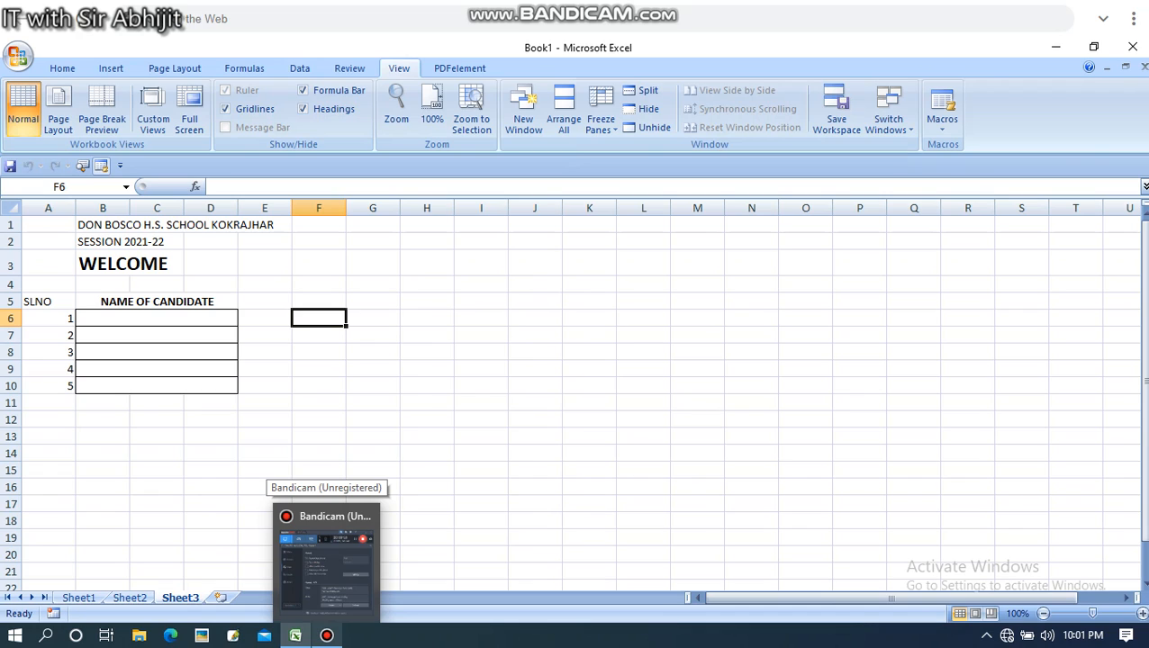
pyautogui.click(327, 636)
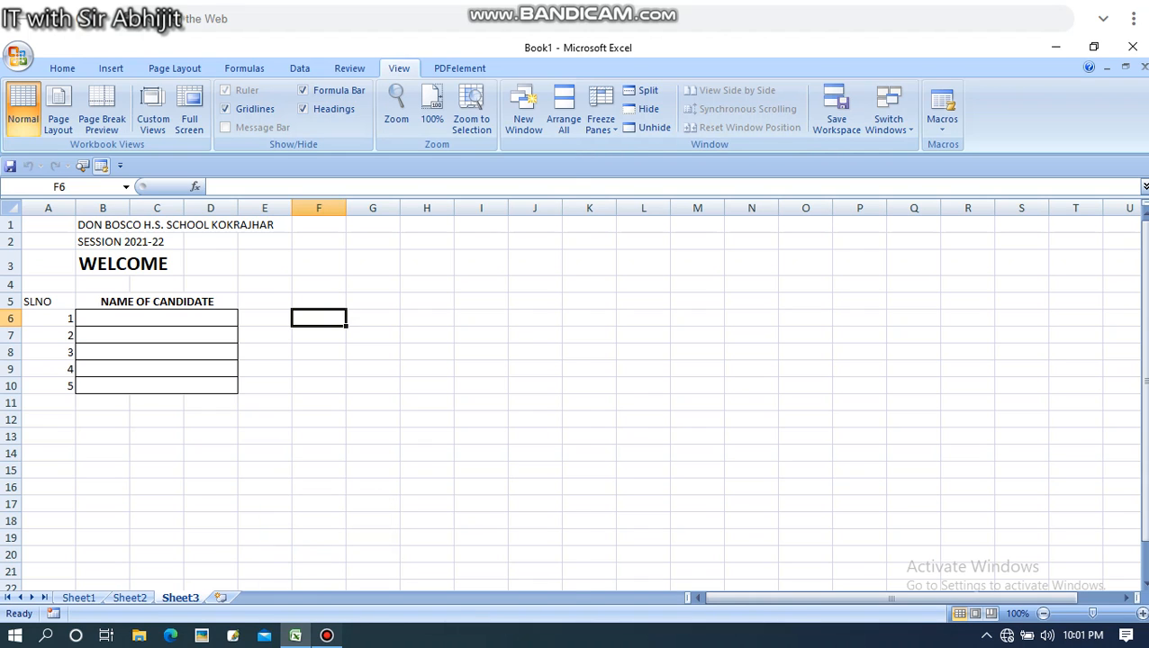
pyautogui.click(327, 636)
pyautogui.click(327, 635)
pyautogui.moveTo(327, 636)
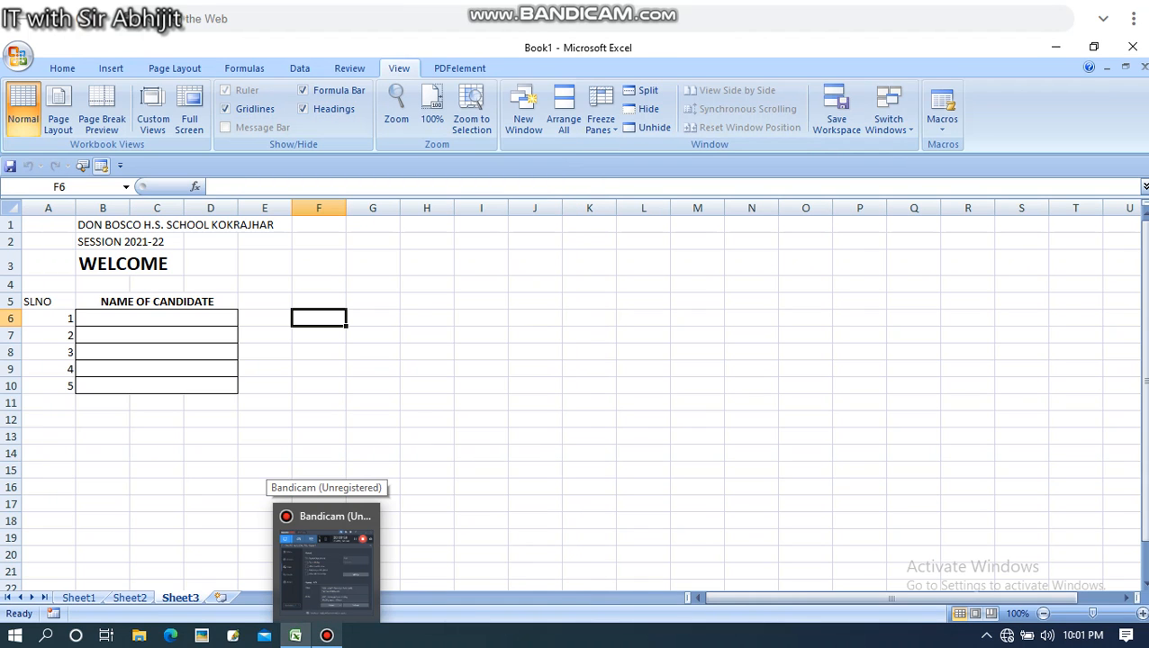